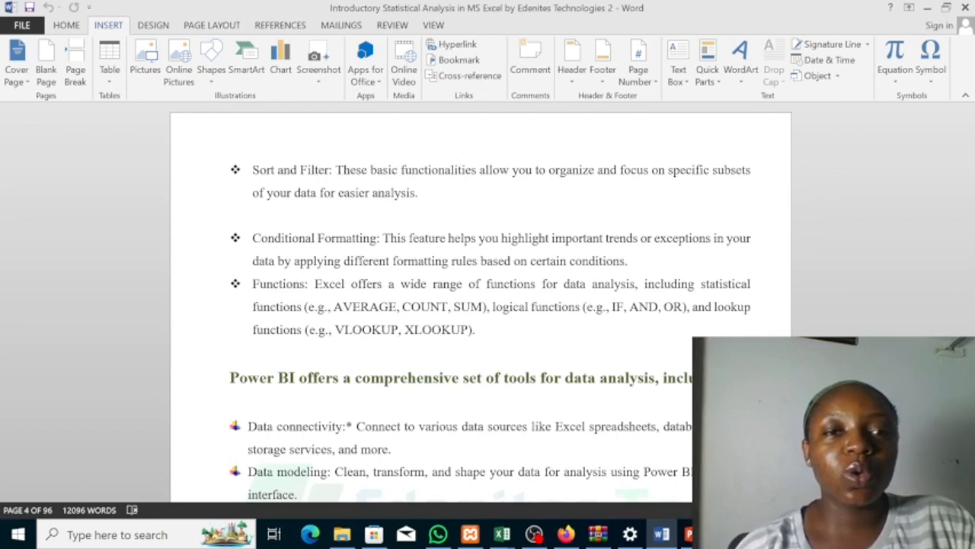
# Step: Review the list of Excel data analysis features in the document and switch to the sales dataset workbook in Excel
pyautogui.scroll(5, 480, 304)
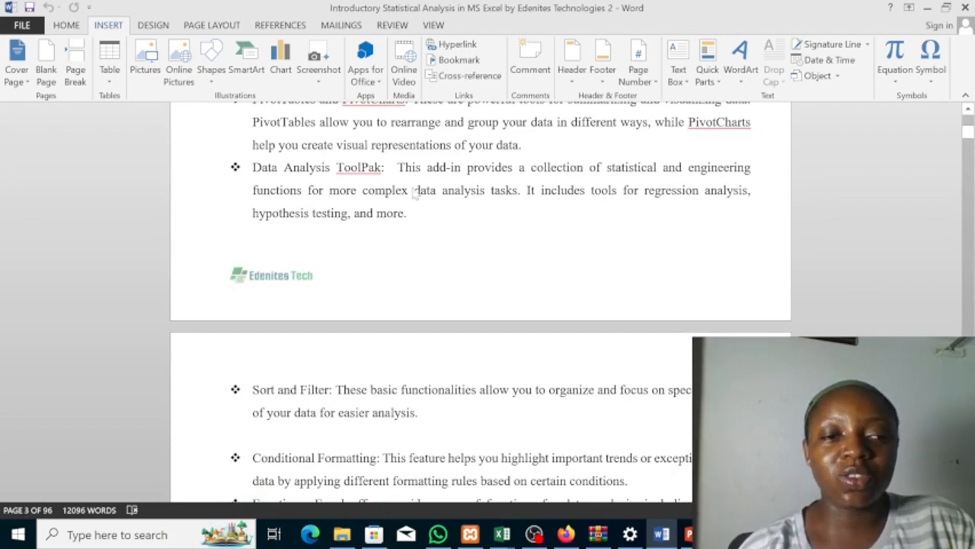
pyautogui.scroll(-6, 480, 305)
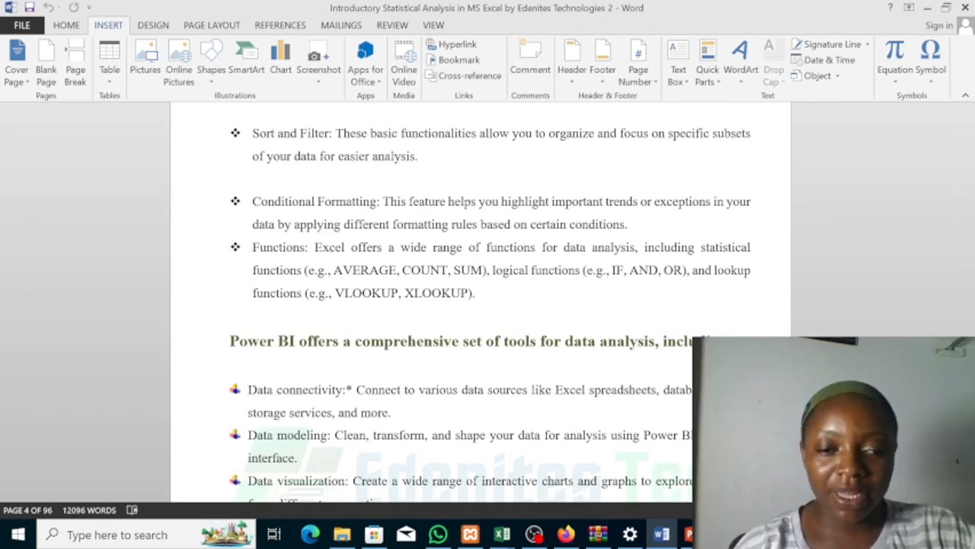
pyautogui.click(538, 530)
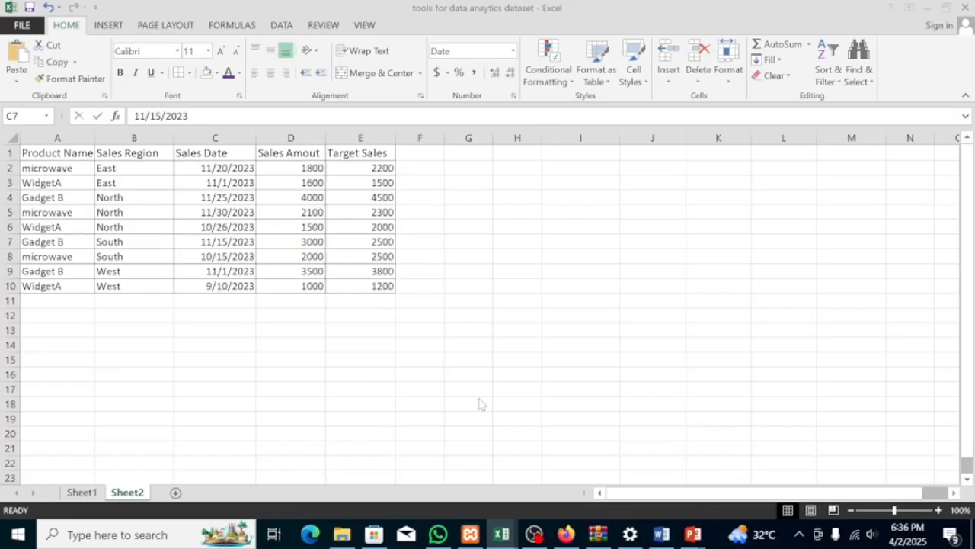
# Step: Save a copy of the workbook in the Documents folder as "tools for data anaytics dataset 1"
pyautogui.press('F12')
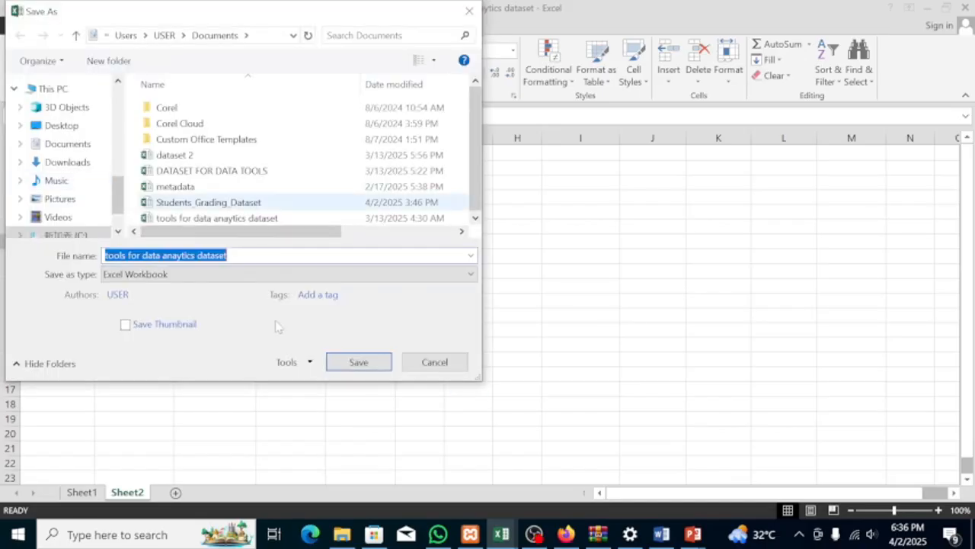
pyautogui.click(363, 364)
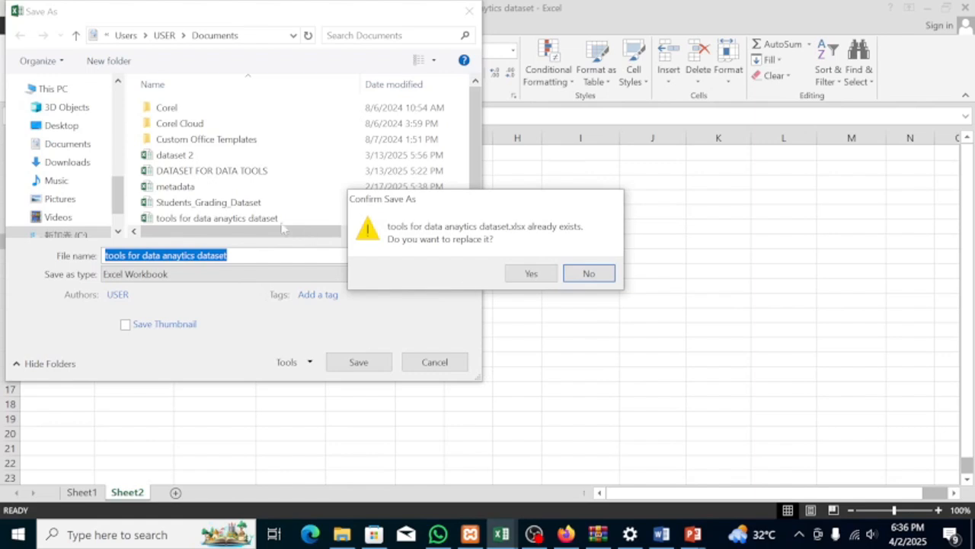
pyautogui.click(595, 274)
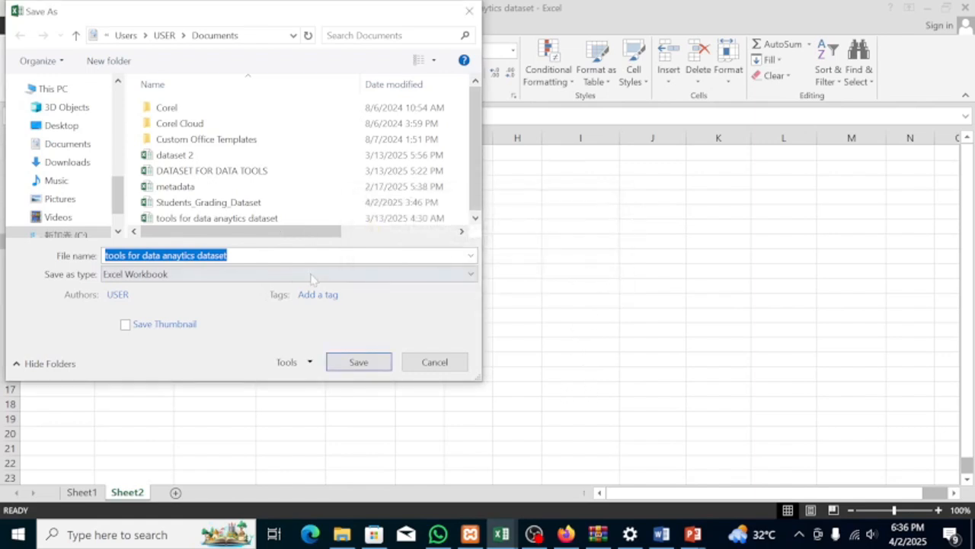
pyautogui.click(250, 255)
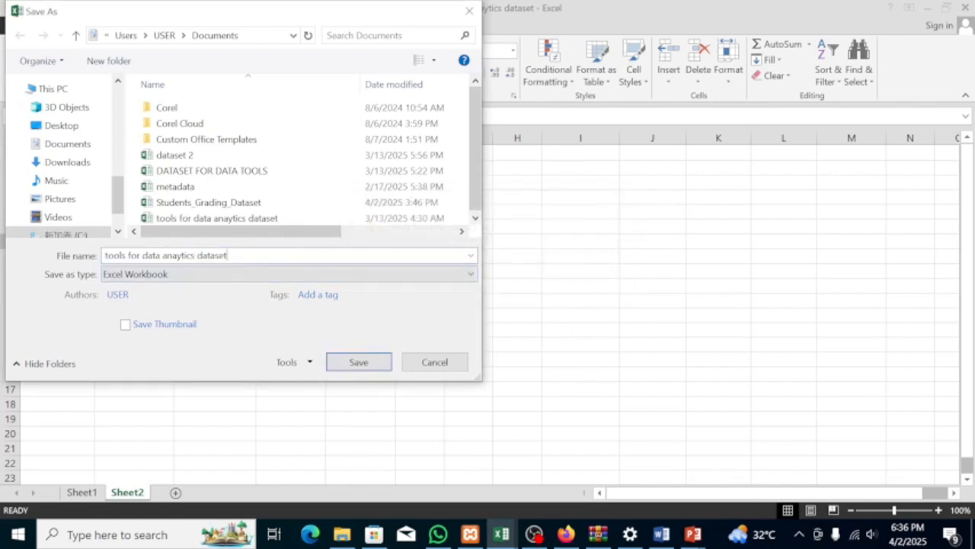
pyautogui.write('1')
pyautogui.click(359, 362)
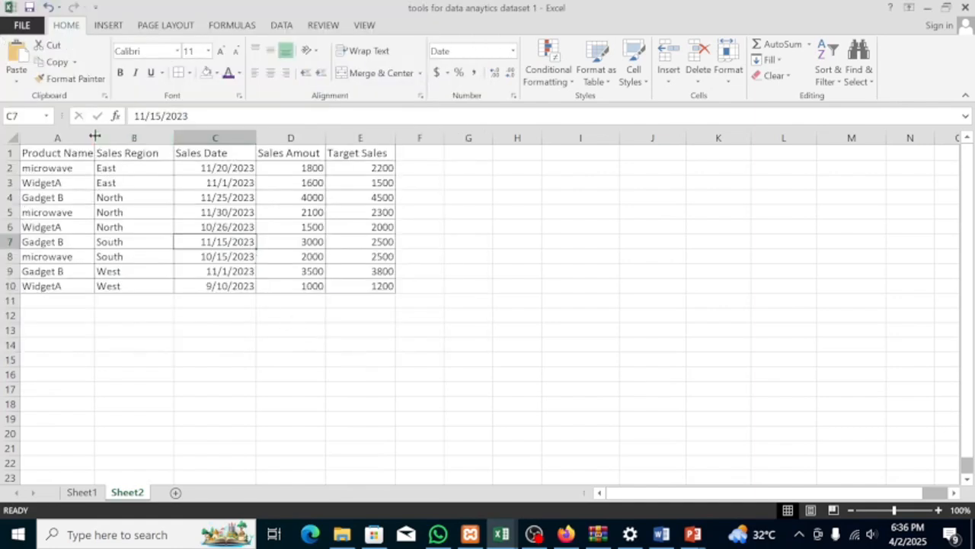
# Step: Widen the Product Name column slightly so its header fits
pyautogui.moveTo(99, 135); pyautogui.dragTo(99, 134)
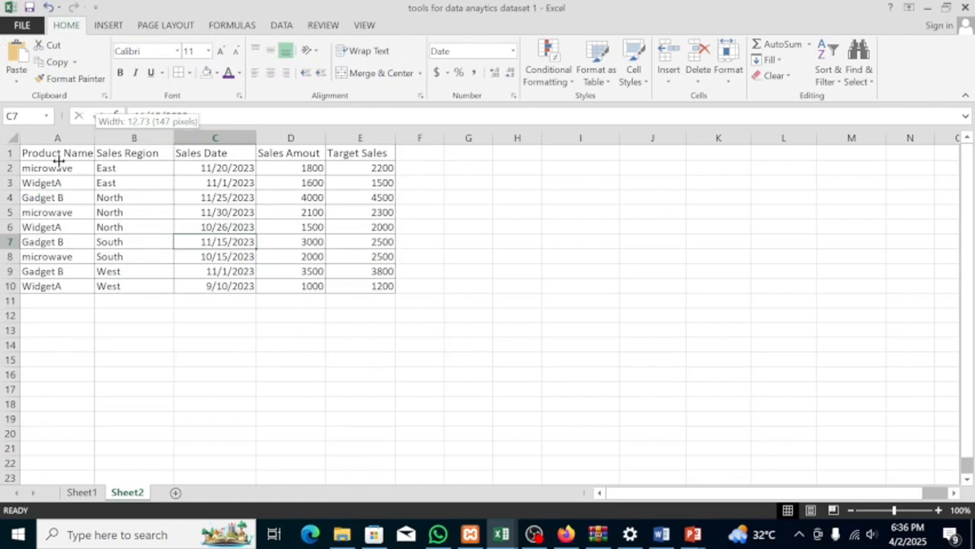
pyautogui.moveTo(58, 159); pyautogui.dragTo(59, 160)
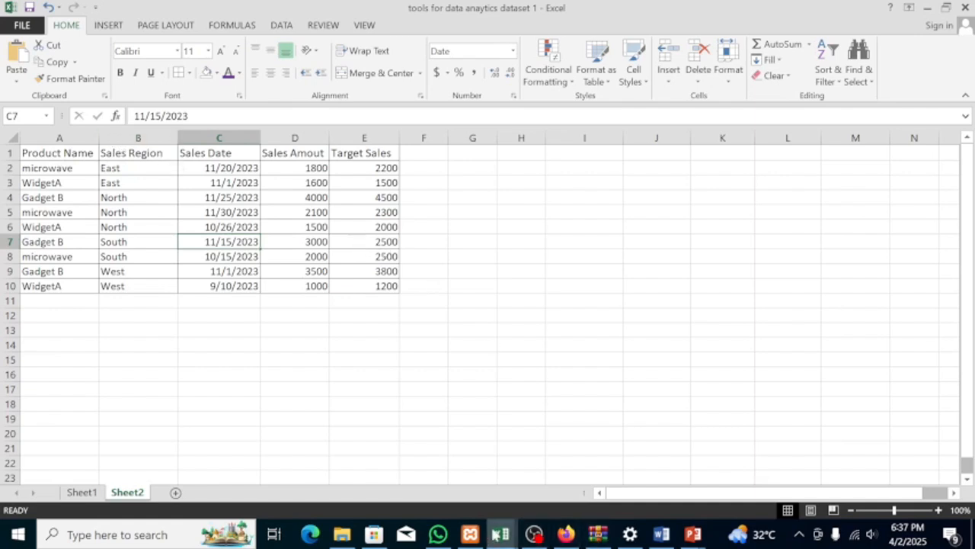
pyautogui.click(661, 535)
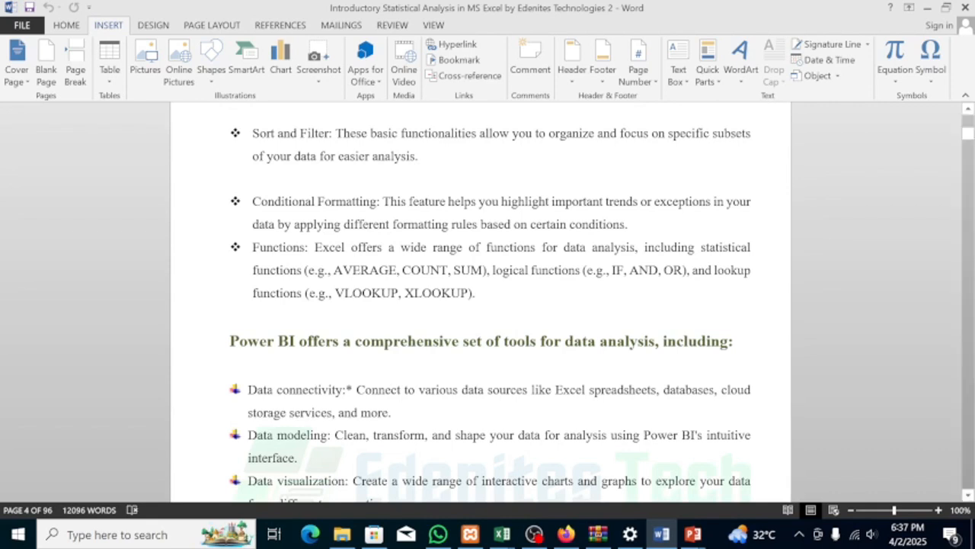
pyautogui.moveTo(501, 533)
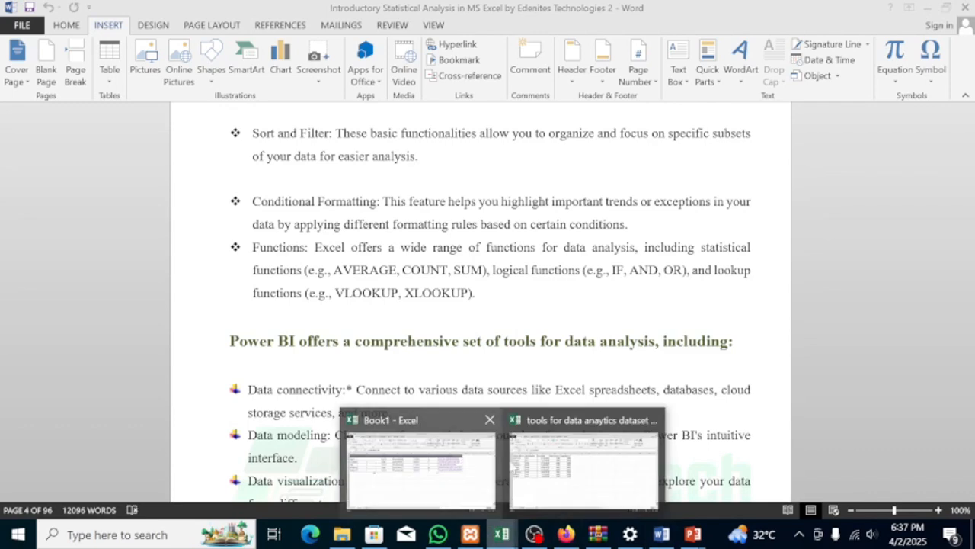
pyautogui.click(548, 468)
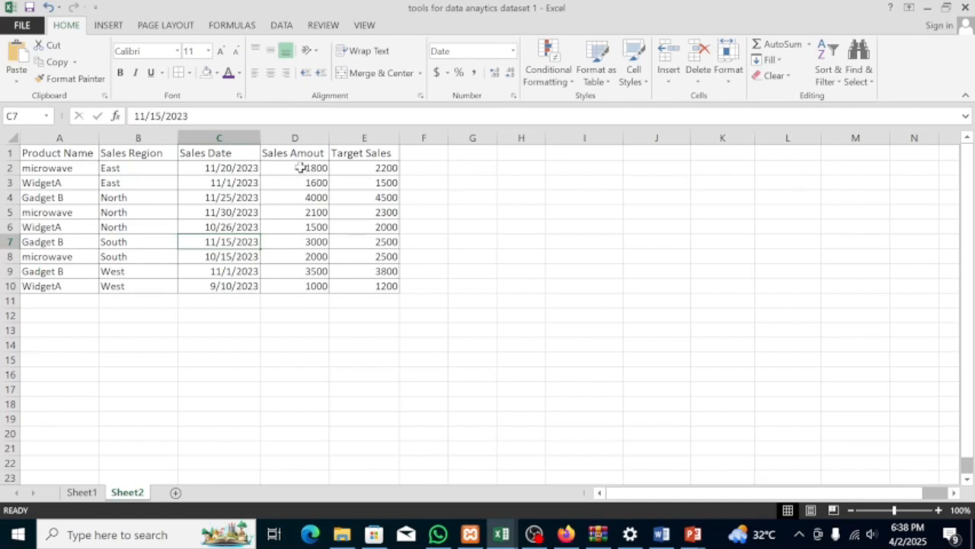
# Step: Create a formula-based conditional formatting rule for the sales amounts in D2:D10 with the formula =d2>2000
pyautogui.moveTo(302, 168); pyautogui.dragTo(318, 279)
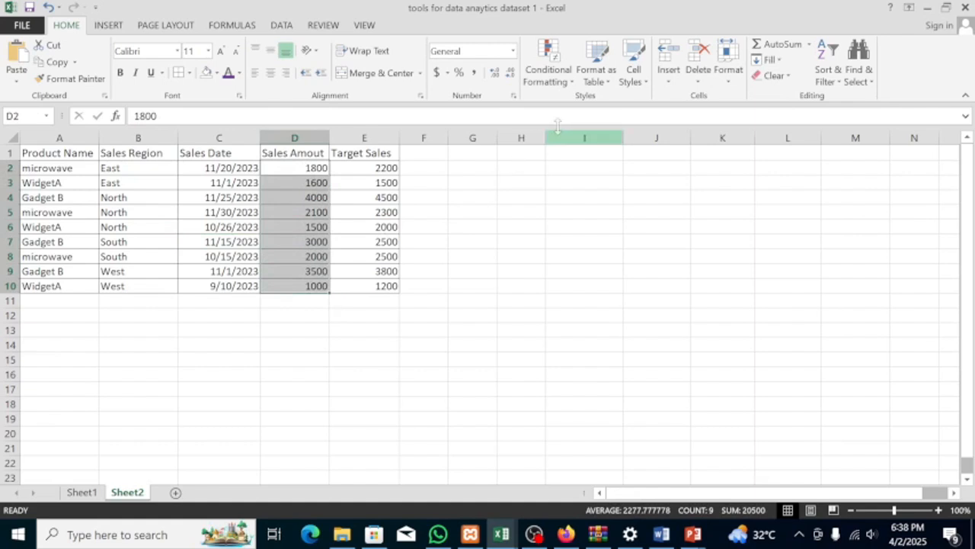
pyautogui.click(572, 84)
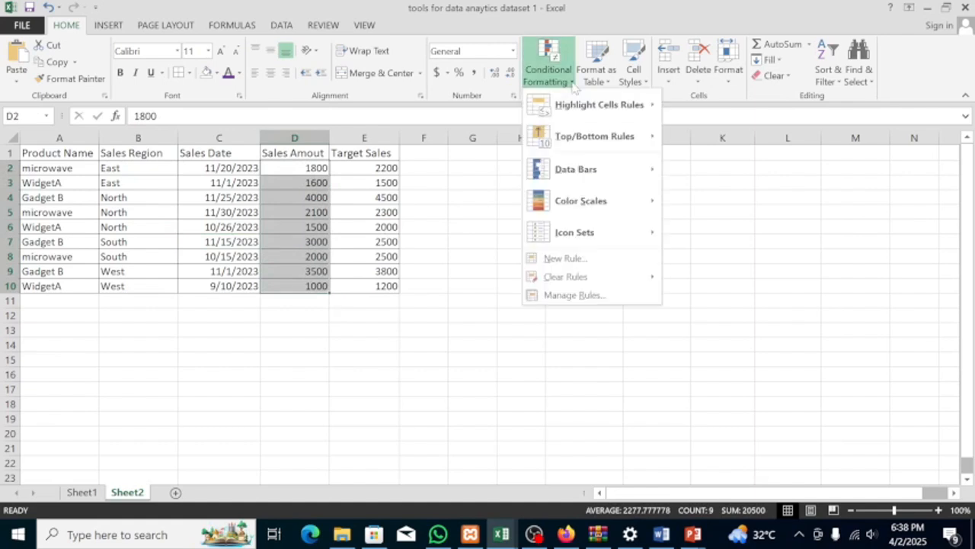
pyautogui.click(564, 259)
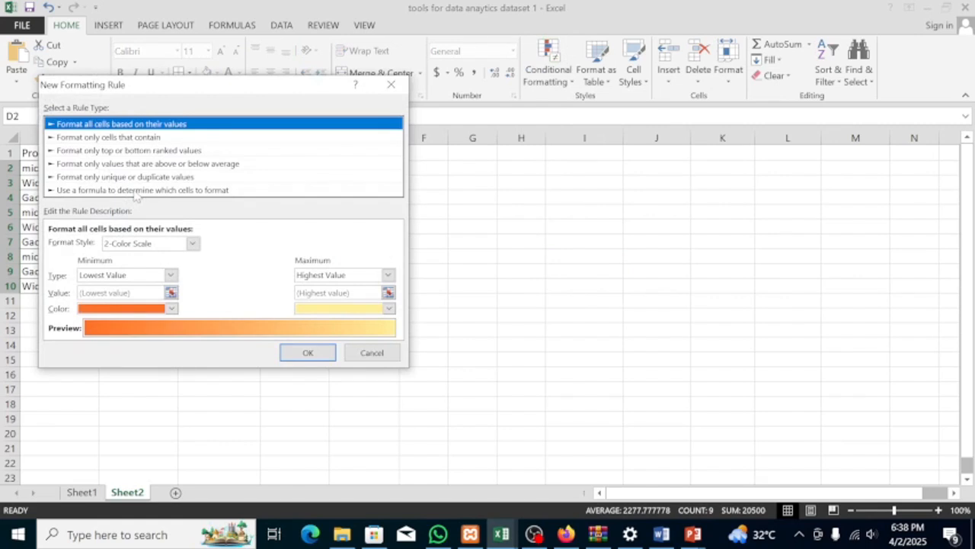
pyautogui.click(135, 190)
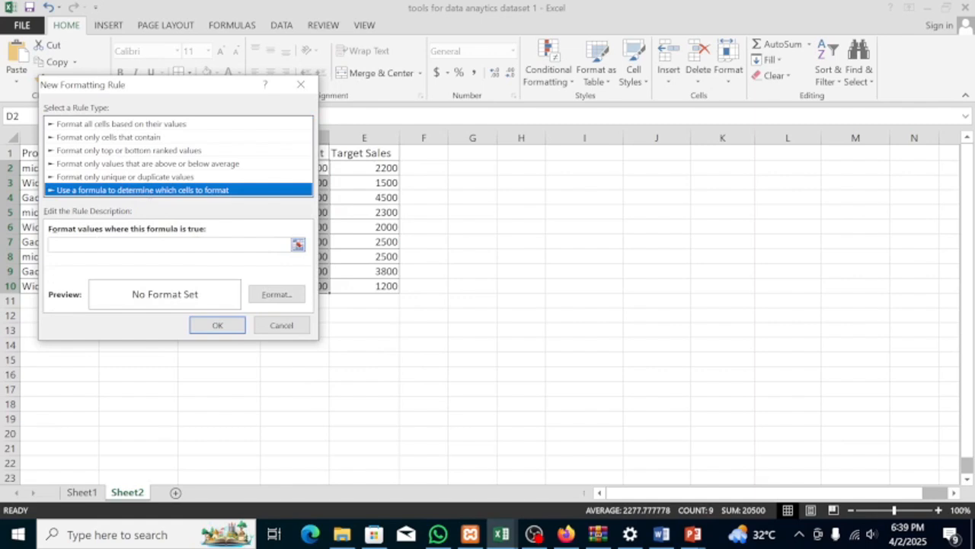
pyautogui.click(175, 244)
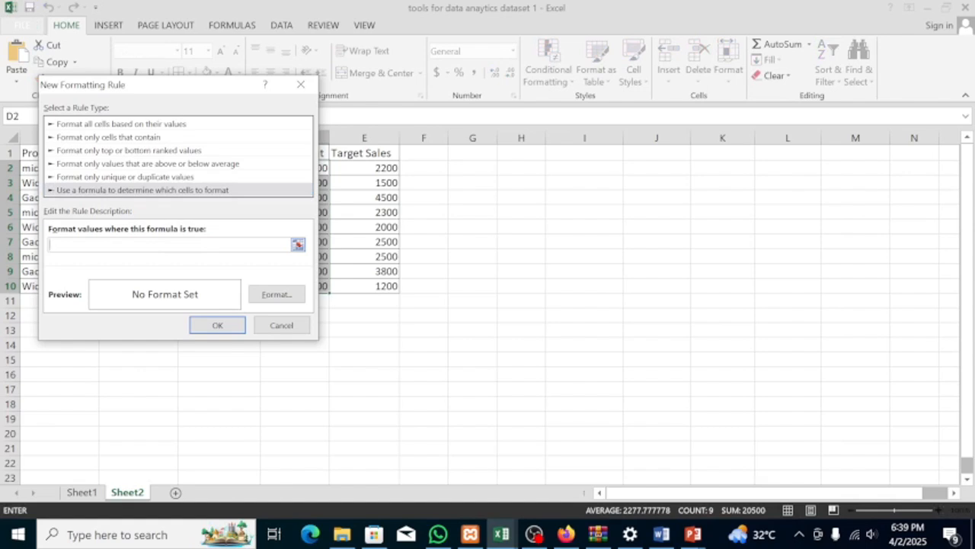
pyautogui.write('d2')
pyautogui.press('BackSpace')
pyautogui.press('BackSpace')
pyautogui.write('=d2>2000')
# Step: Give the sales amount rule a green font color, apply it, and deselect the range
pyautogui.click(287, 299)
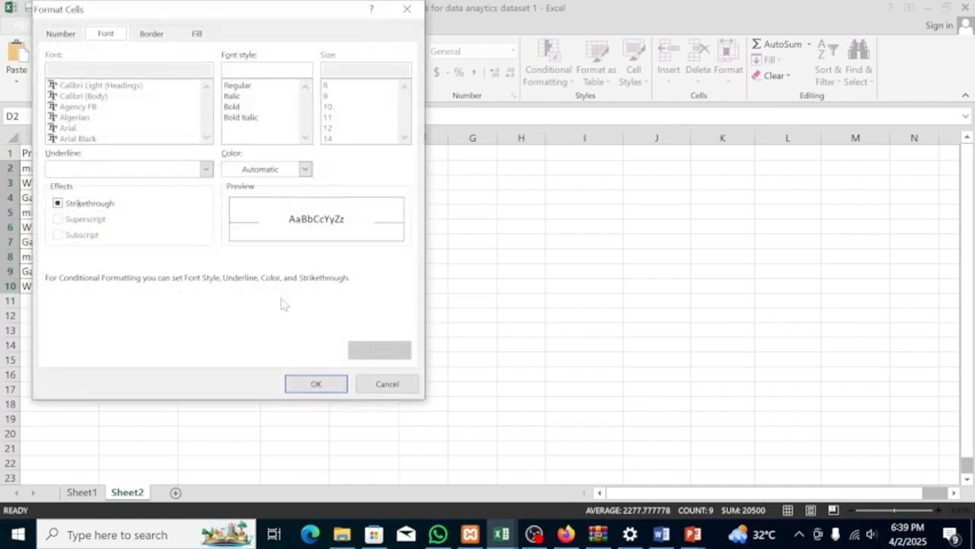
pyautogui.click(305, 169)
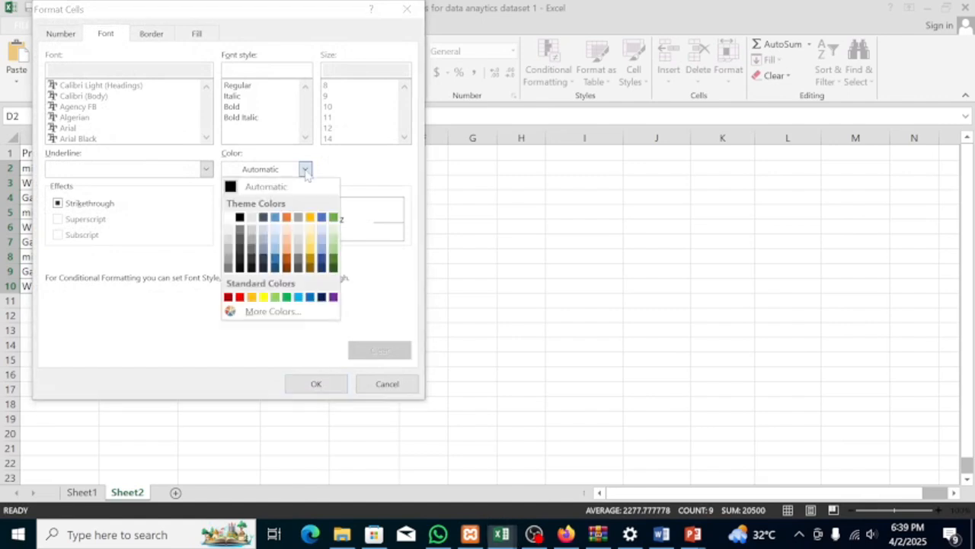
pyautogui.click(334, 218)
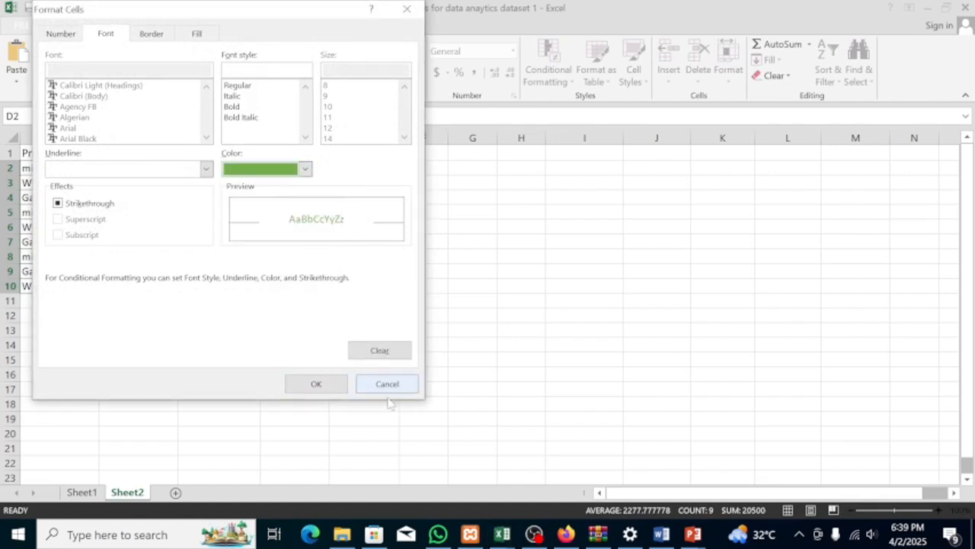
pyautogui.click(316, 384)
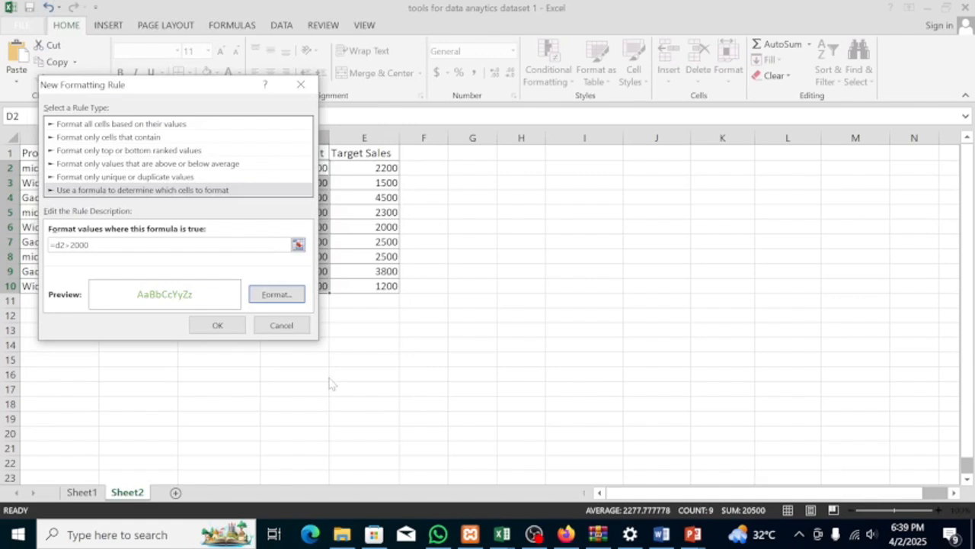
pyautogui.click(236, 326)
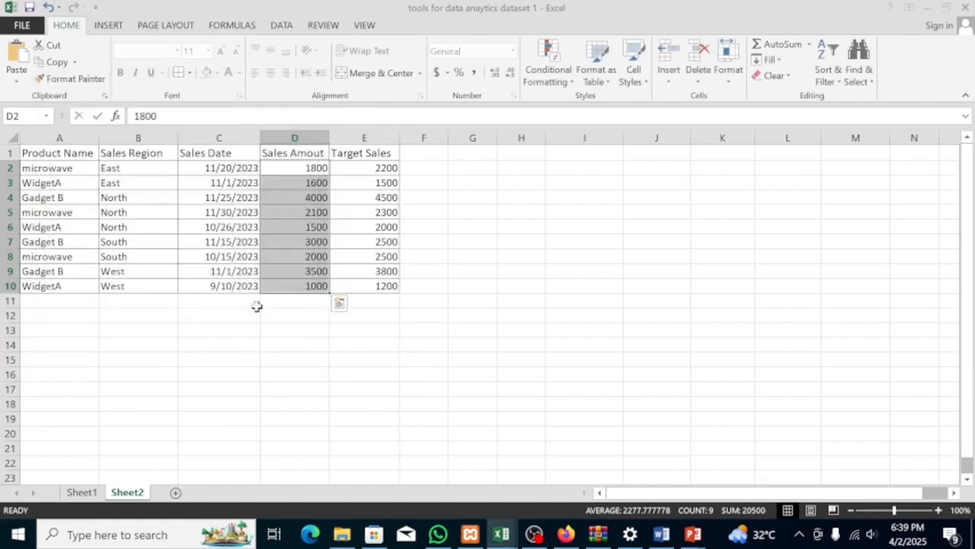
pyautogui.click(286, 269)
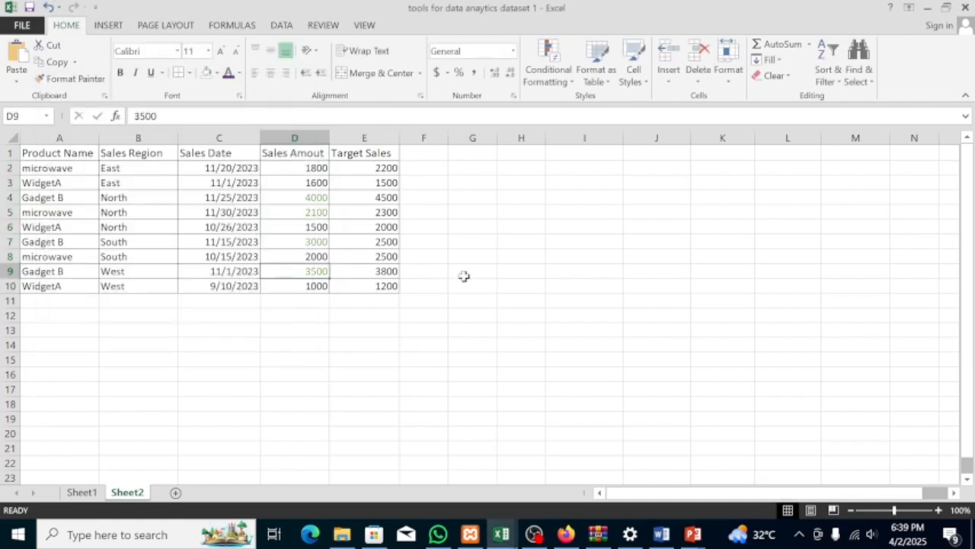
pyautogui.click(313, 305)
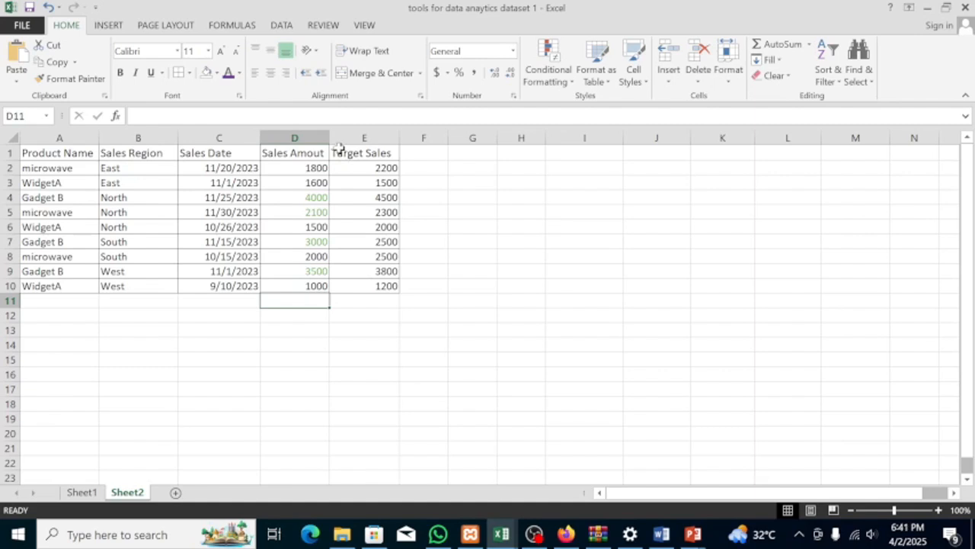
# Step: Create a formula-based conditional formatting rule for the product names in A2:A10 with the formula =$d2<$e2
pyautogui.moveTo(72, 167); pyautogui.dragTo(50, 280)
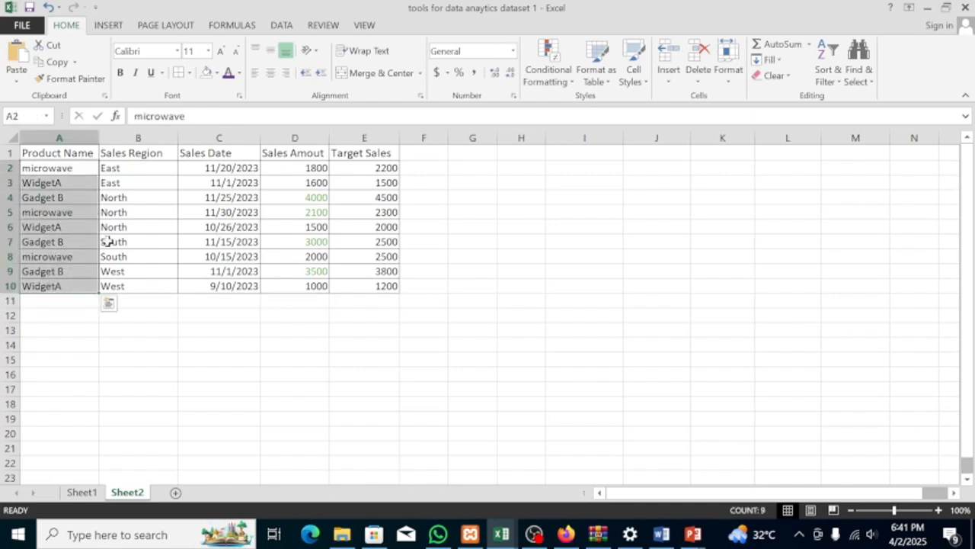
pyautogui.click(572, 83)
pyautogui.moveTo(636, 111)
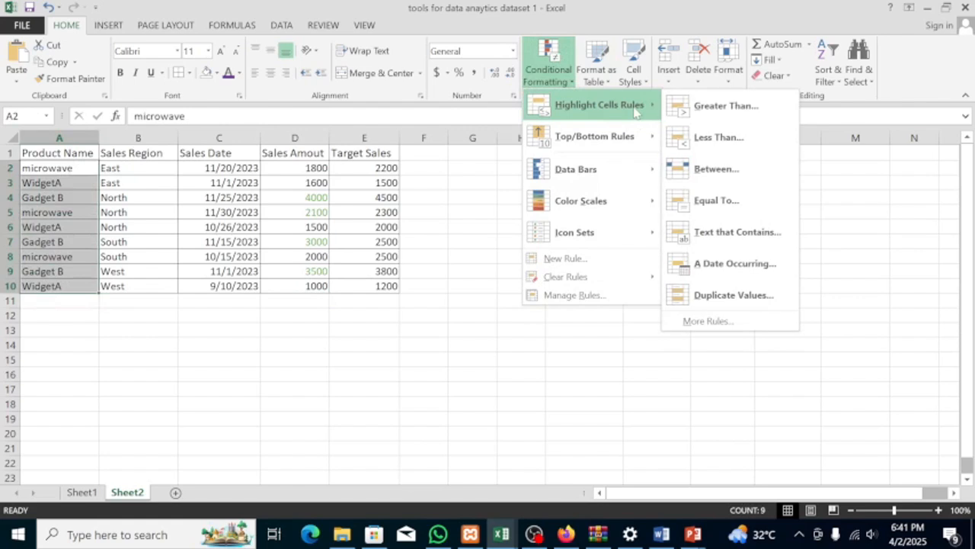
pyautogui.click(564, 259)
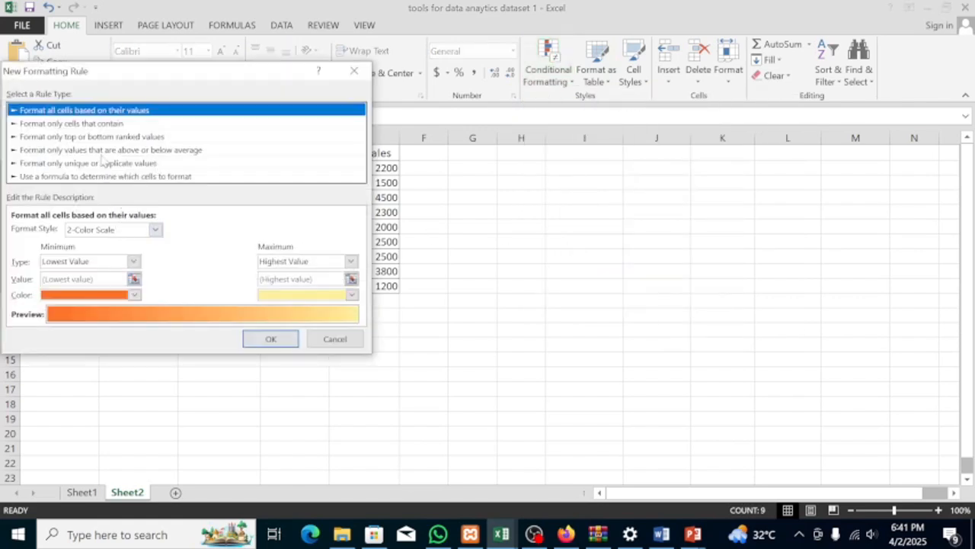
pyautogui.click(98, 177)
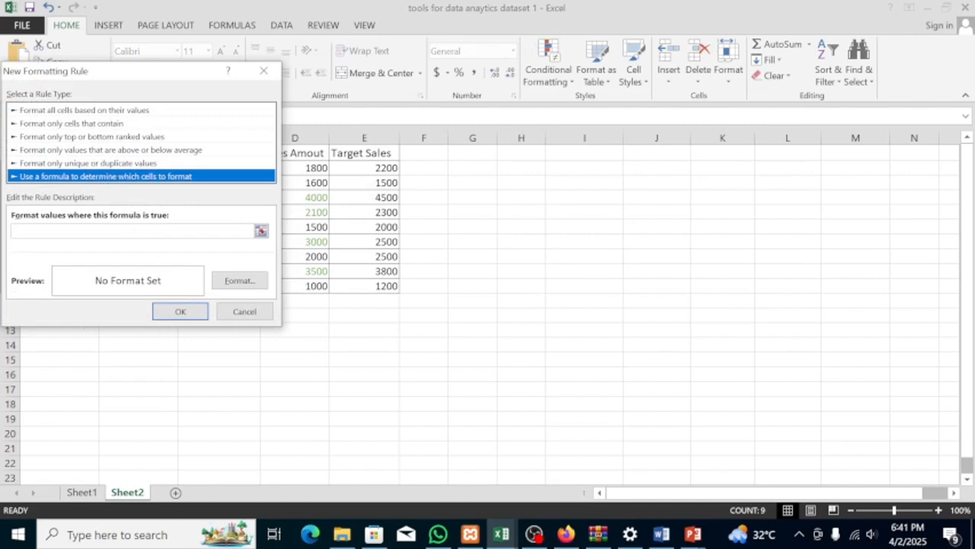
pyautogui.click(158, 229)
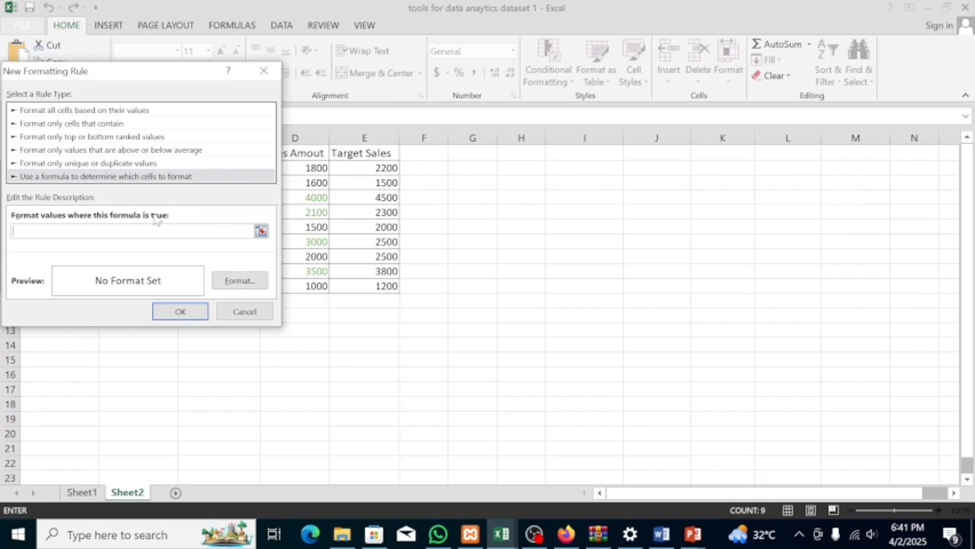
pyautogui.write('=$d2<E')
pyautogui.press('BackSpace')
pyautogui.write('$e2')
# Step: Give the product name rule a red font color and apply it
pyautogui.click(243, 284)
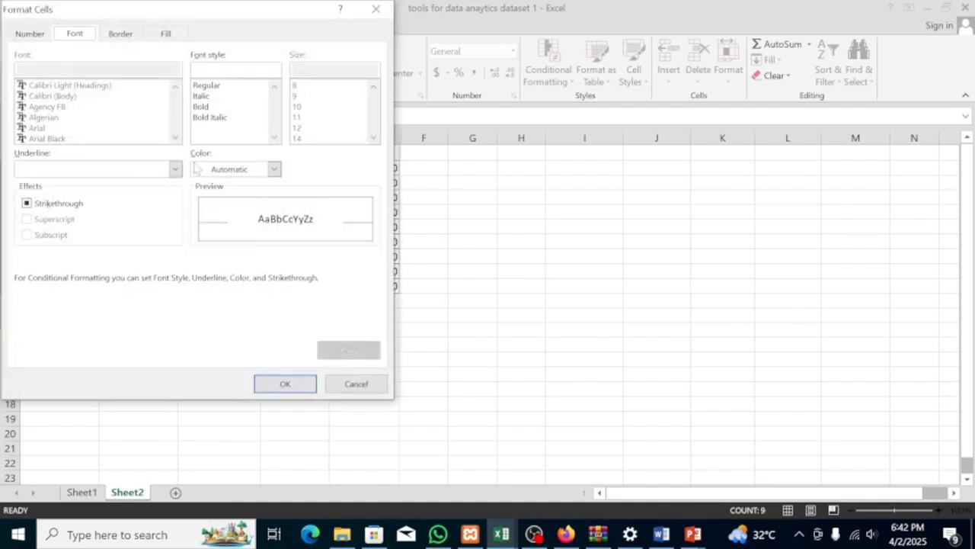
pyautogui.click(274, 169)
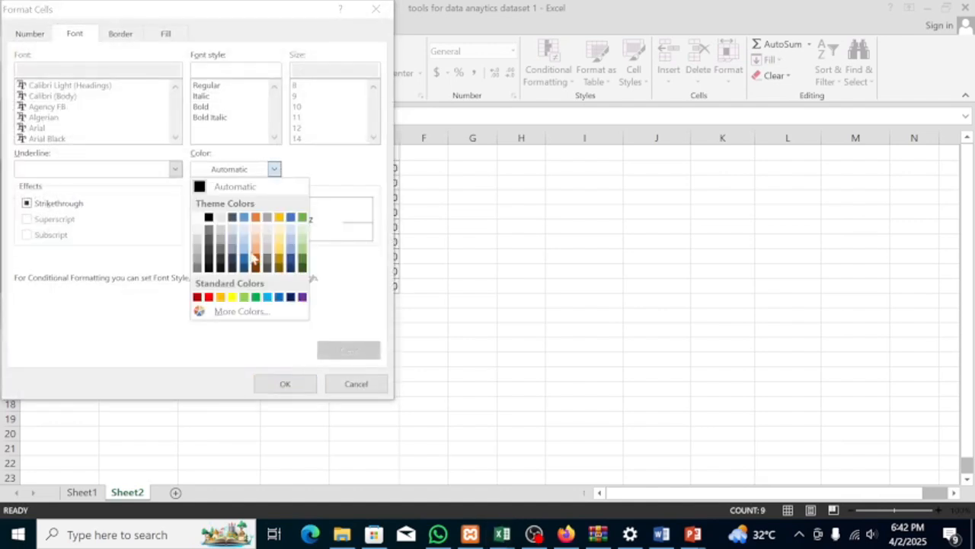
pyautogui.click(209, 297)
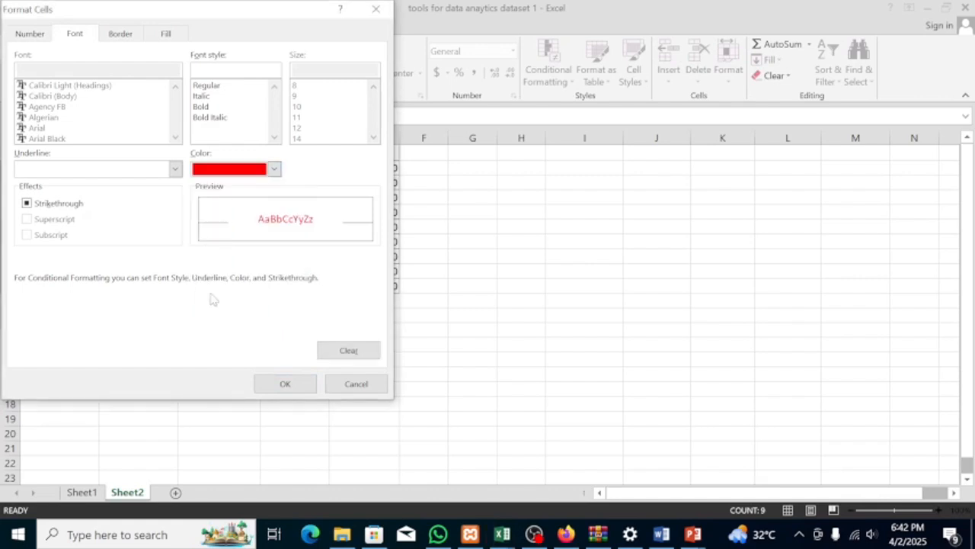
pyautogui.click(284, 385)
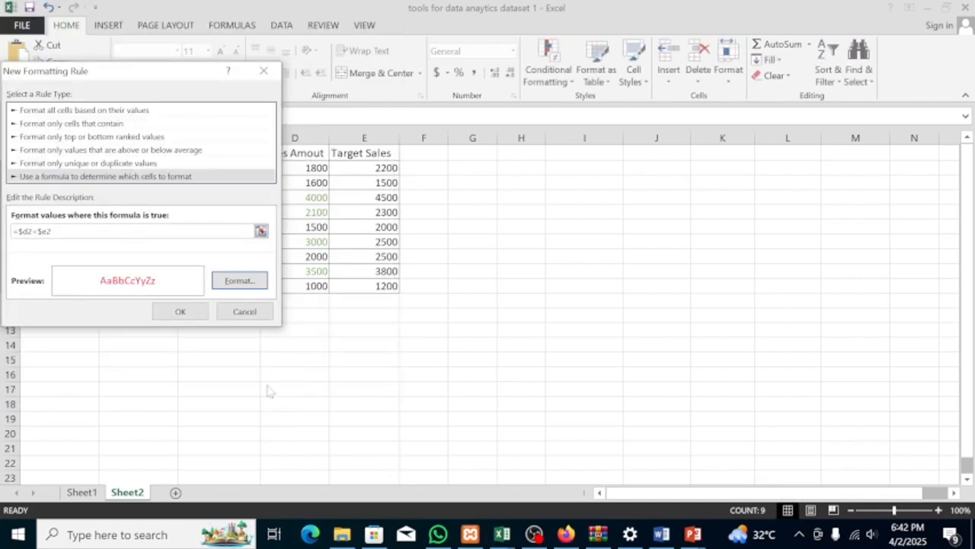
pyautogui.click(183, 311)
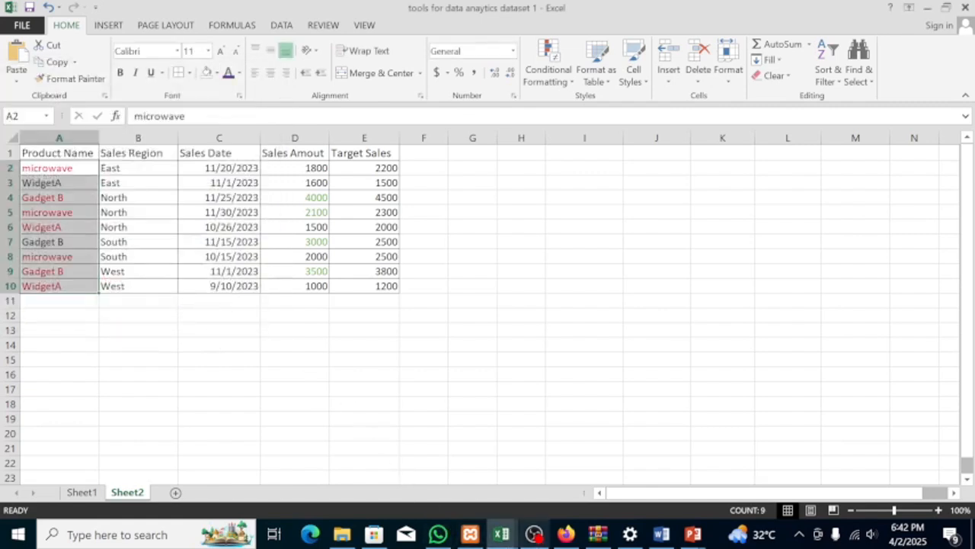
pyautogui.click(534, 534)
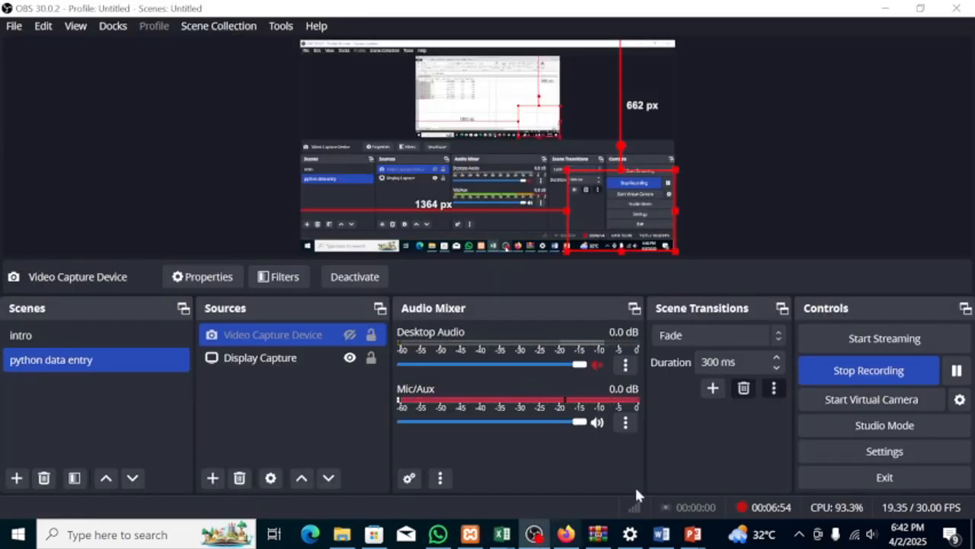
pyautogui.click(957, 370)
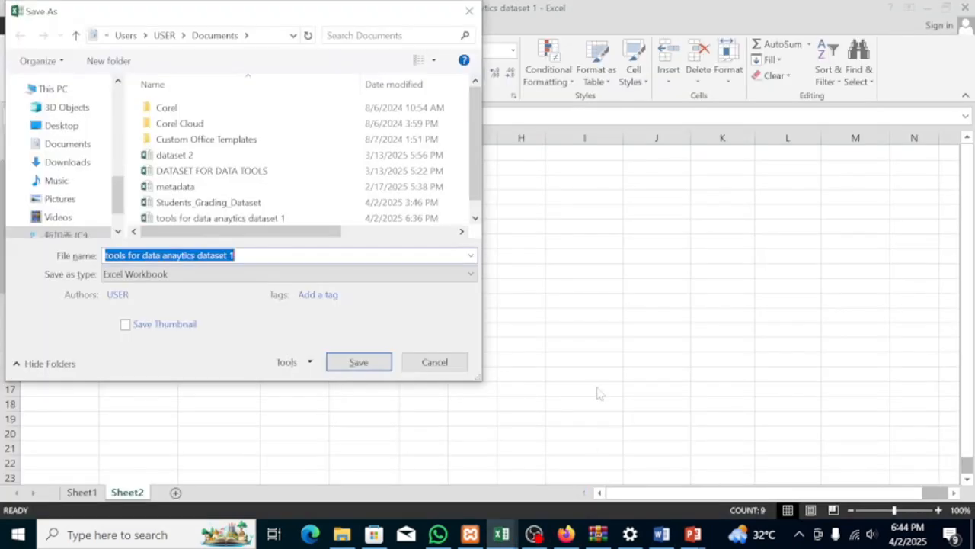
pyautogui.click(455, 369)
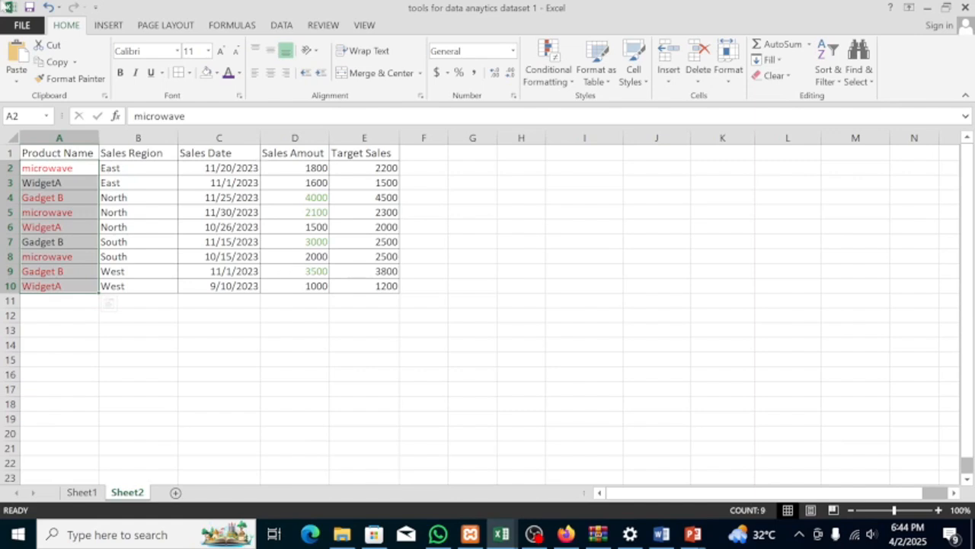
# Step: Try to create a formula-based conditional formatting rule for the sales regions in B2:B10 with =$b2="North", without setting a format
pyautogui.moveTo(132, 167); pyautogui.dragTo(137, 285)
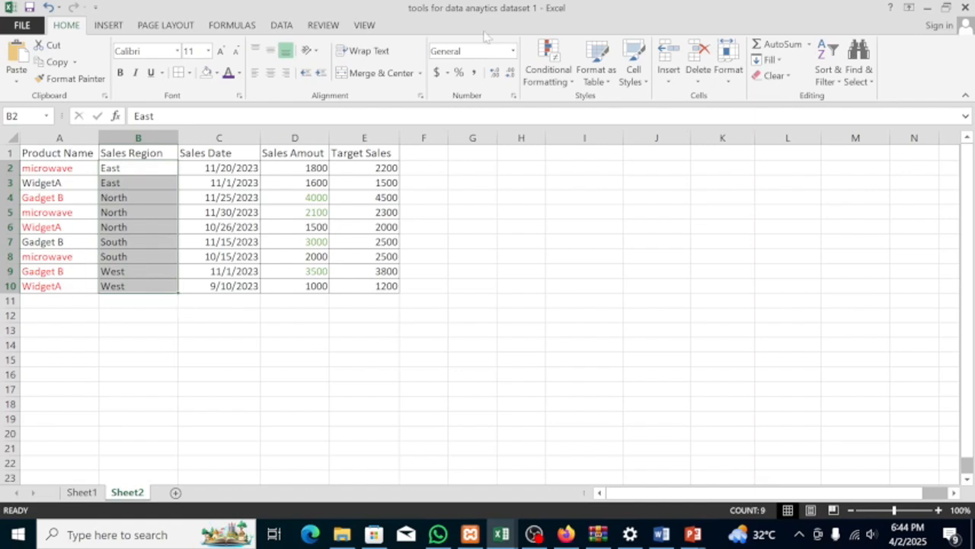
pyautogui.click(571, 84)
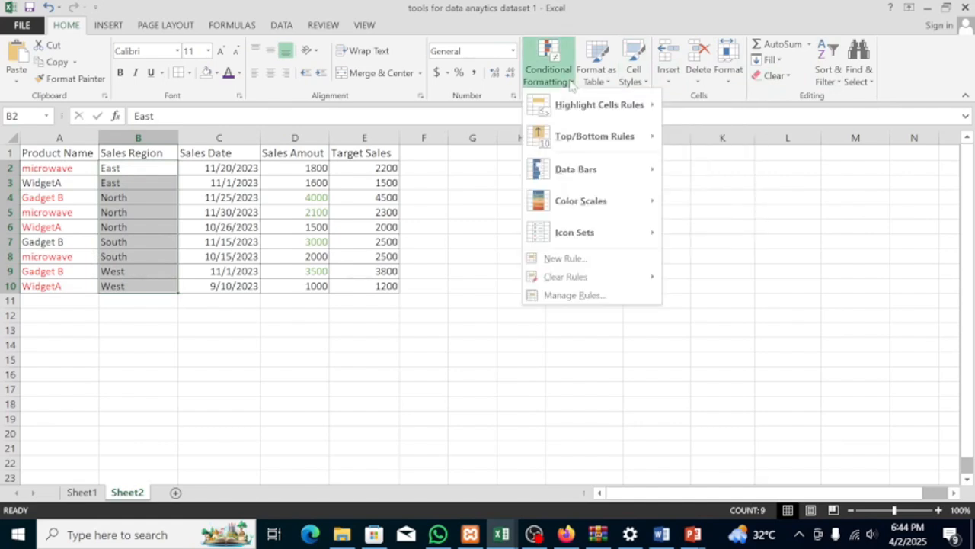
pyautogui.moveTo(622, 114)
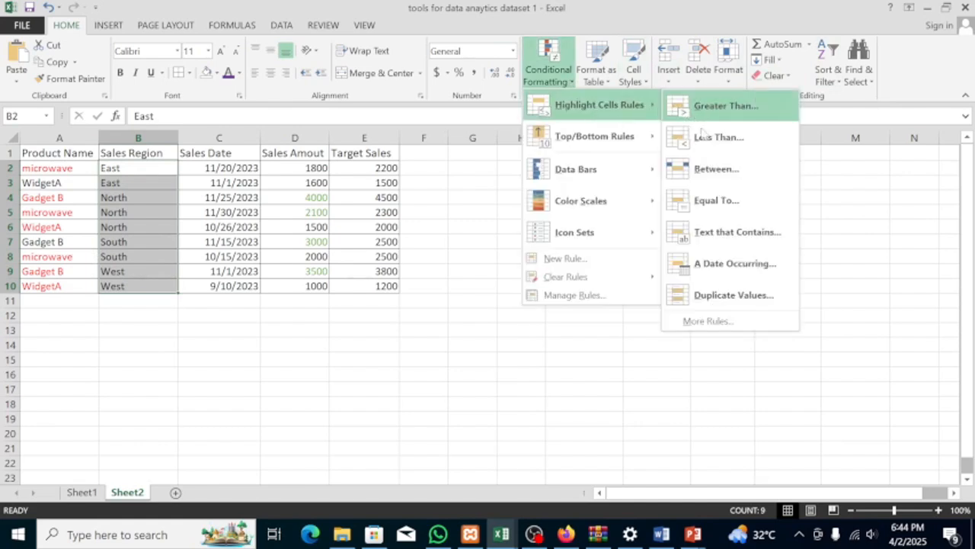
pyautogui.click(604, 263)
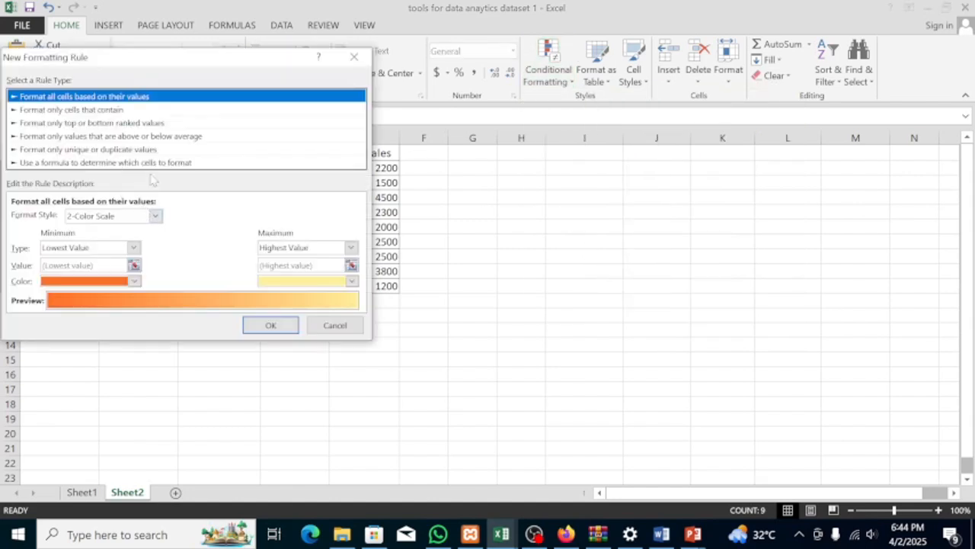
pyautogui.click(158, 163)
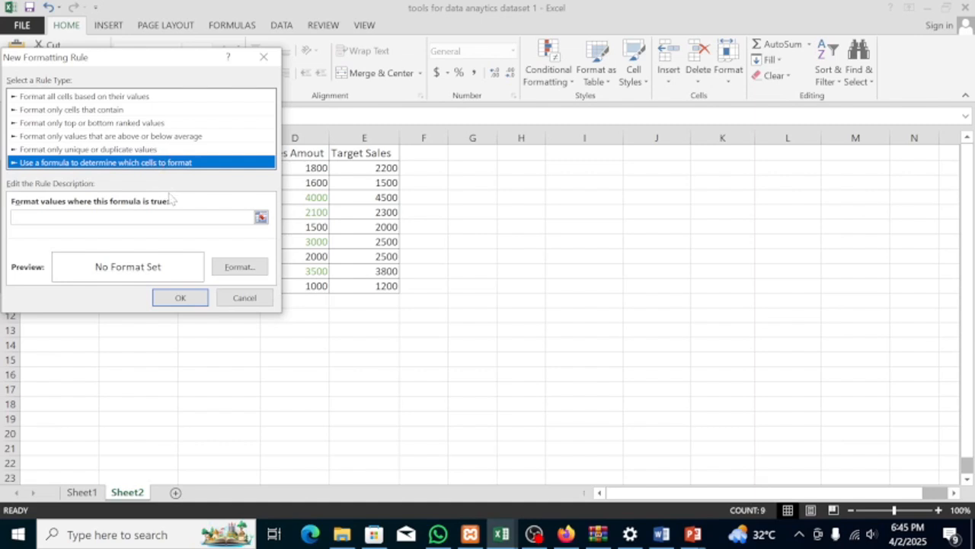
pyautogui.click(166, 218)
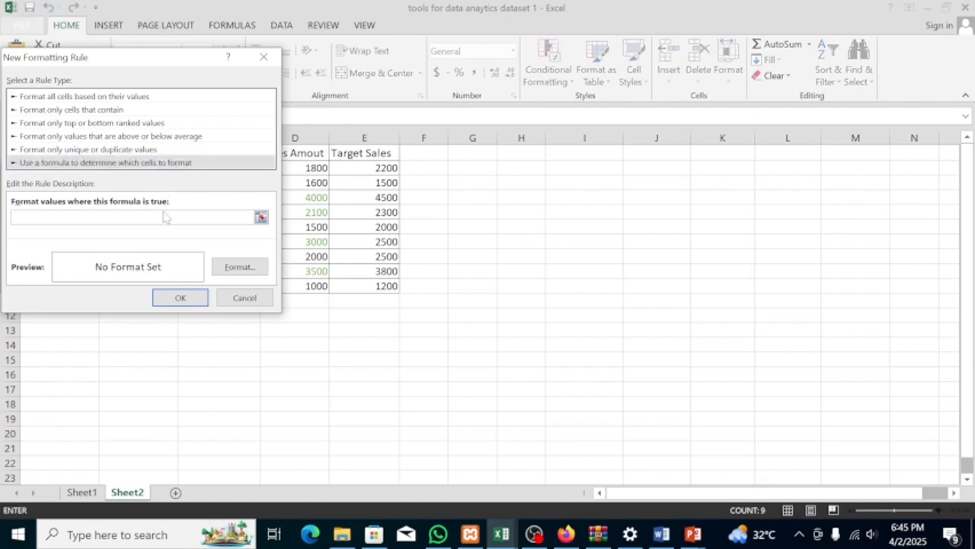
pyautogui.write('=b2>$A$2')
pyautogui.press('BackSpace')
pyautogui.press('BackSpace')
pyautogui.press('BackSpace')
pyautogui.press('BackSpace')
pyautogui.press('BackSpace')
pyautogui.press('BackSpace')
pyautogui.press('BackSpace')
pyautogui.write('$b2="North')
pyautogui.press('Return')
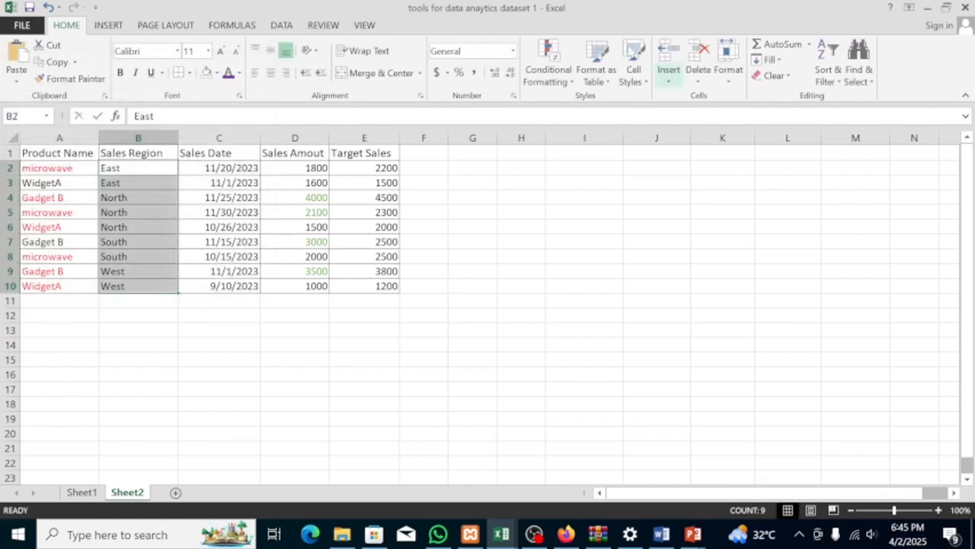
# Step: Clear the conditional formatting rules from the selected sales region cells
pyautogui.click(573, 82)
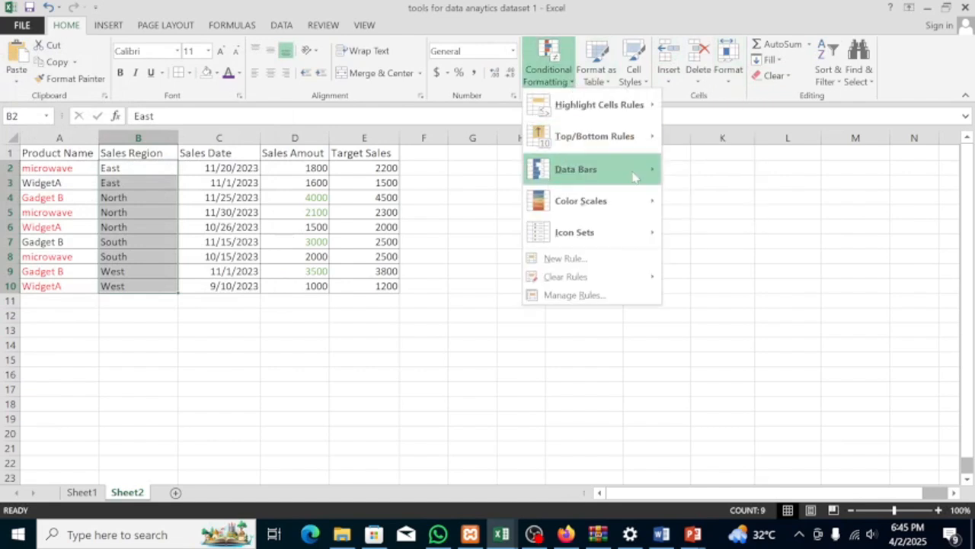
pyautogui.moveTo(598, 280)
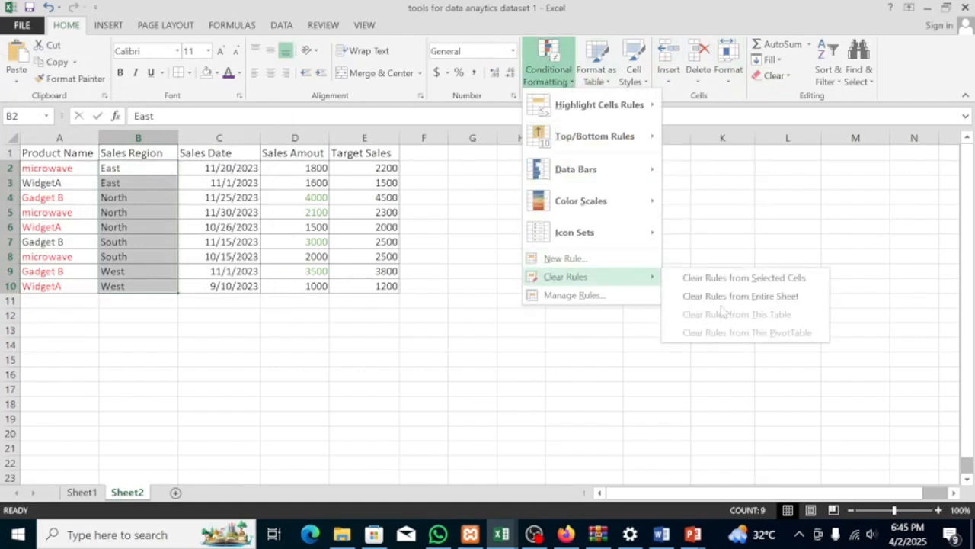
pyautogui.click(752, 279)
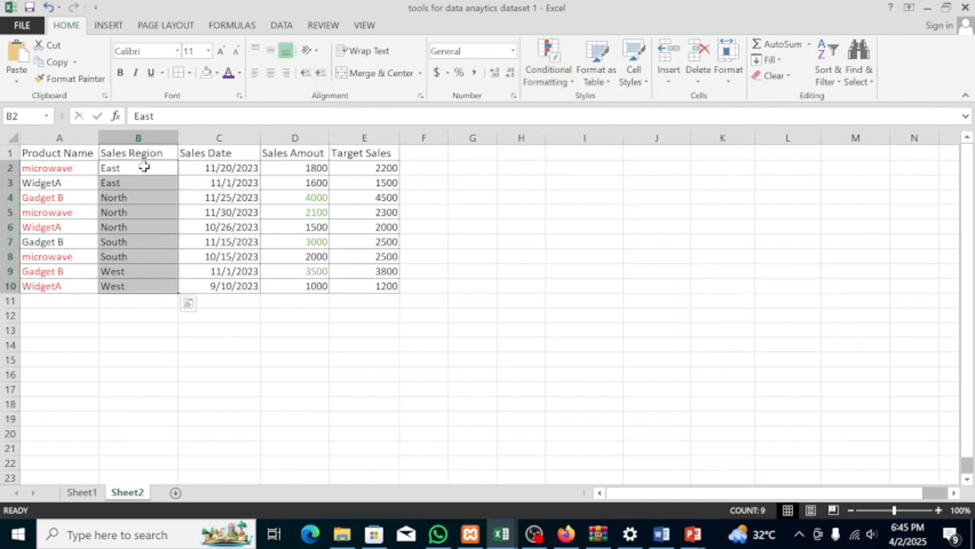
# Step: Create a formula-based conditional formatting rule for the sales regions in B2:B10 with the formula =$b2="North"
pyautogui.click(568, 82)
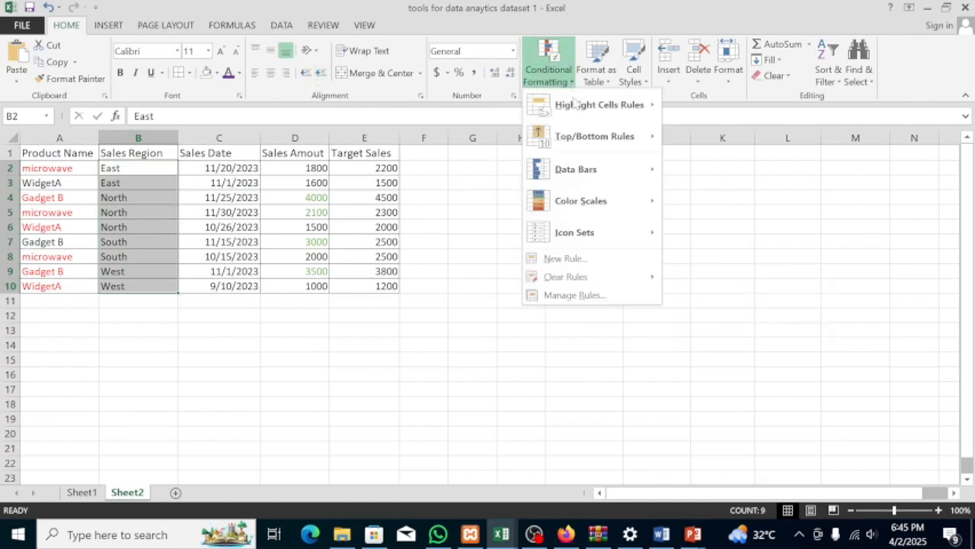
pyautogui.click(560, 257)
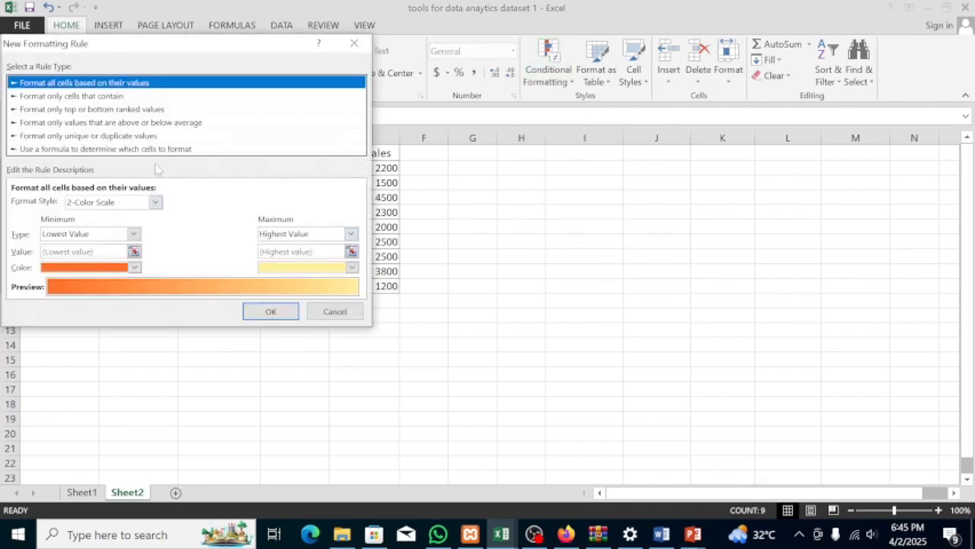
pyautogui.click(109, 149)
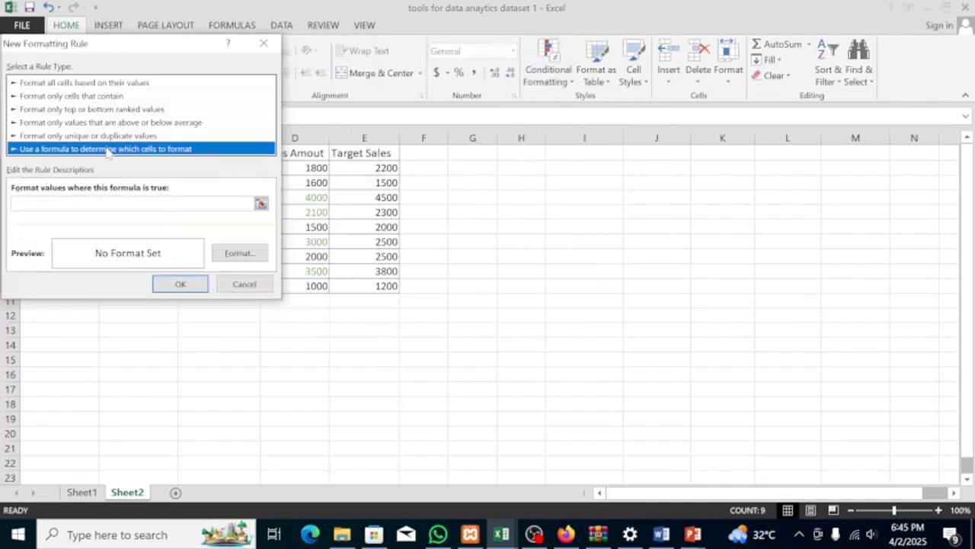
pyautogui.click(122, 203)
pyautogui.write('=')
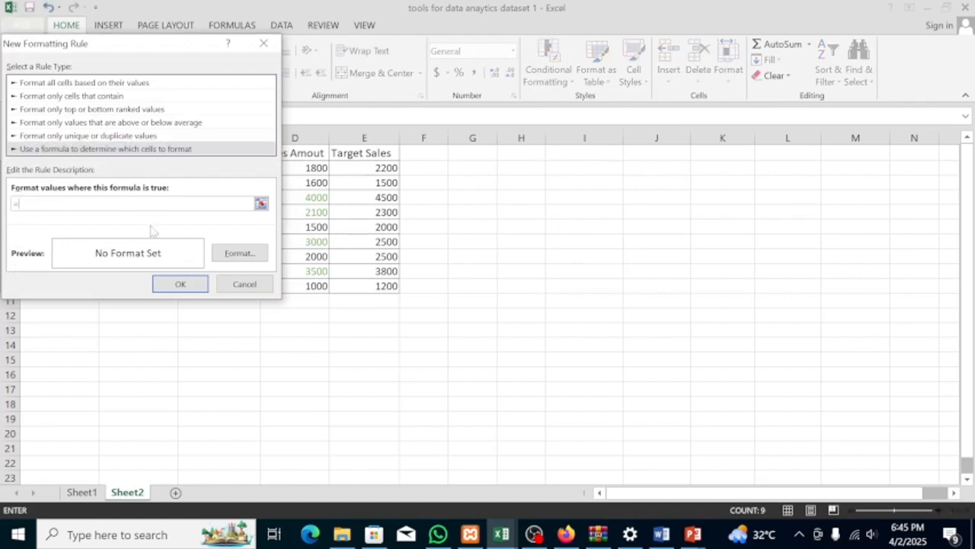
pyautogui.write('b')
pyautogui.press('BackSpace')
pyautogui.write('$b2=')
pyautogui.write('North')
pyautogui.write('"')
# Step: Give the sales region rule a light blue font color and apply it
pyautogui.click(259, 254)
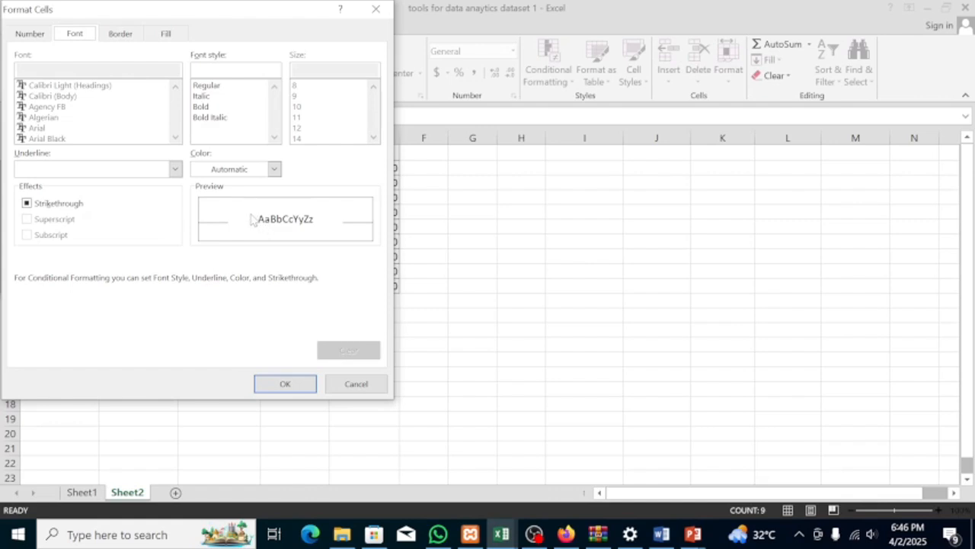
pyautogui.click(275, 169)
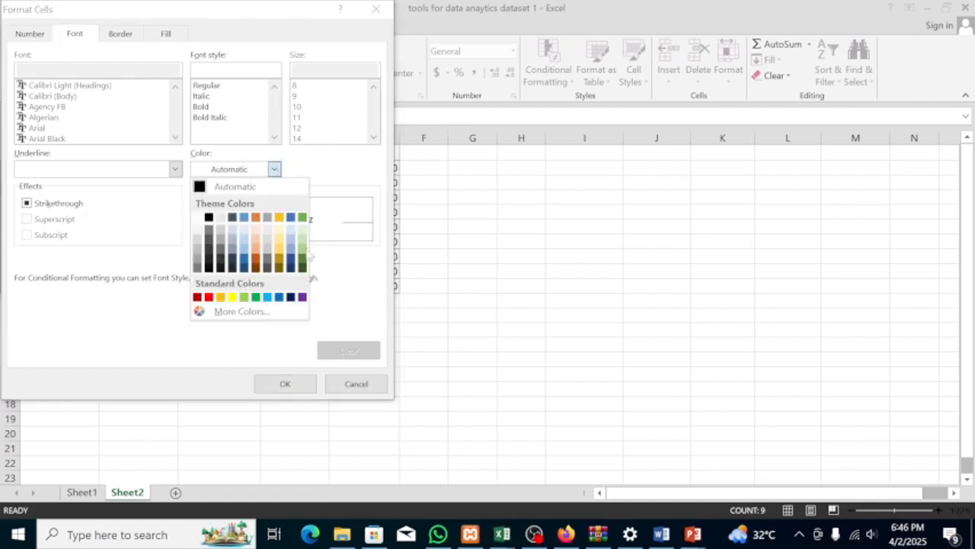
pyautogui.click(268, 301)
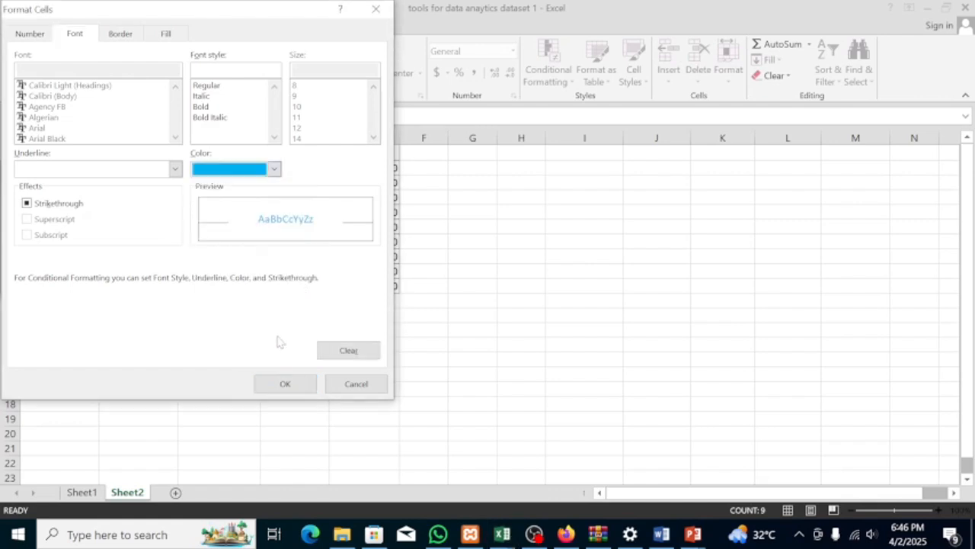
pyautogui.click(297, 385)
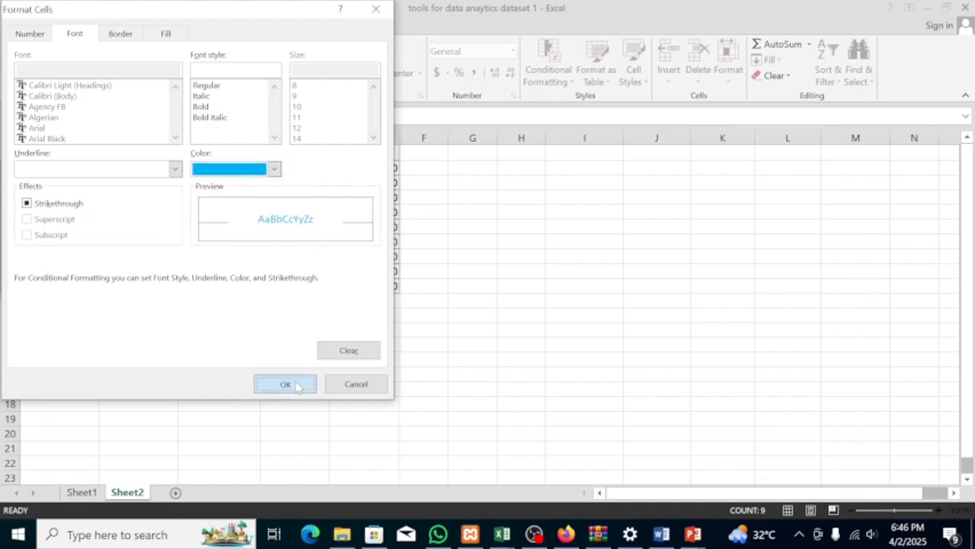
pyautogui.click(208, 287)
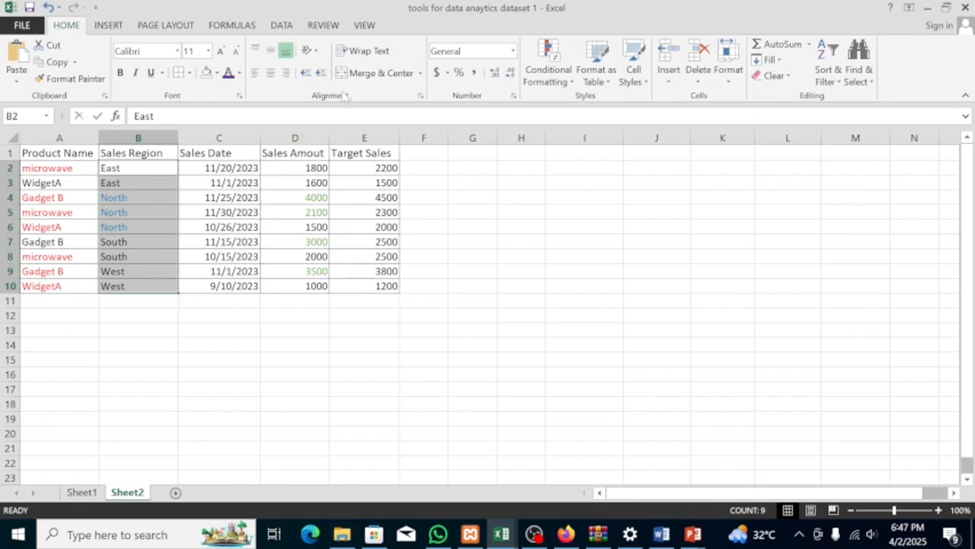
# Step: Create a formula-based conditional formatting rule for the sales dates in C2:C10 with the formula =Month(c2)=11
pyautogui.click(219, 168)
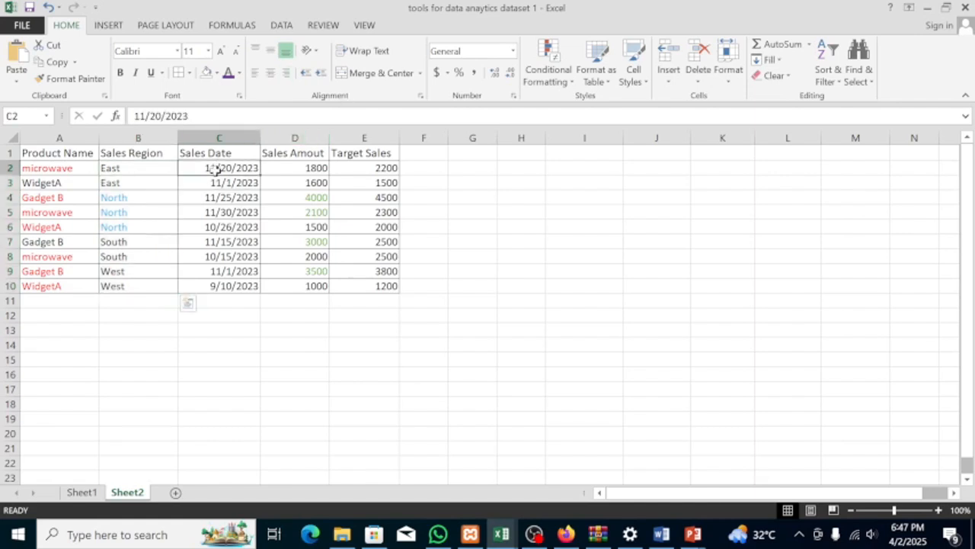
pyautogui.moveTo(217, 169); pyautogui.dragTo(195, 287)
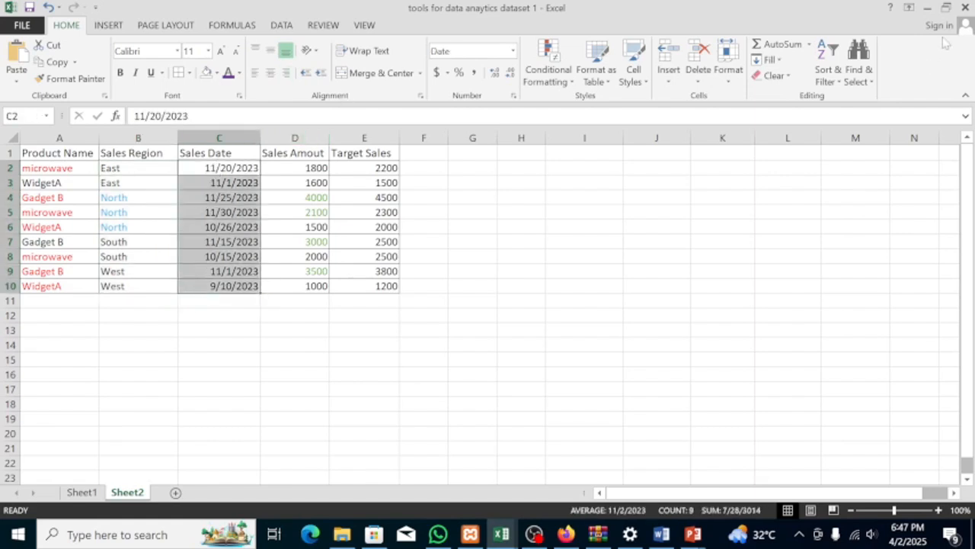
pyautogui.click(548, 65)
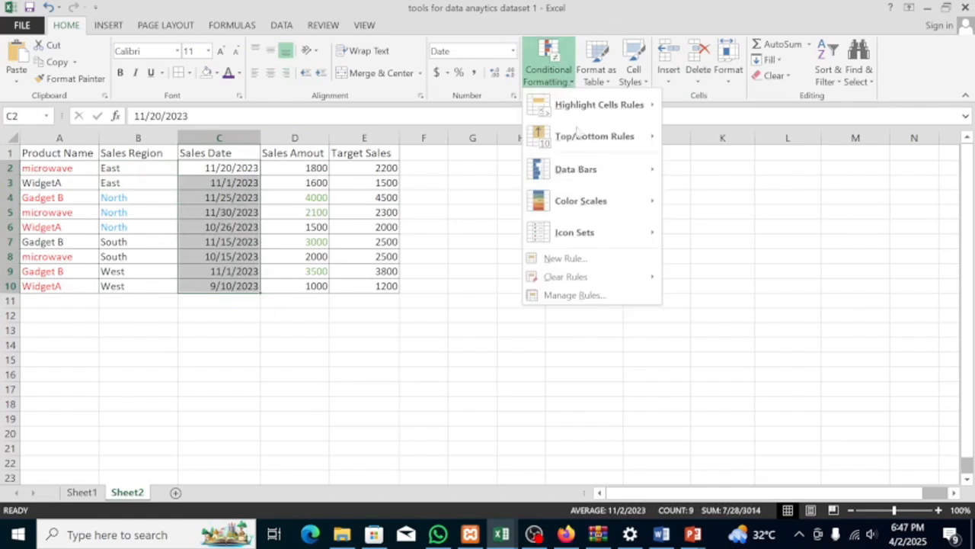
pyautogui.click(567, 260)
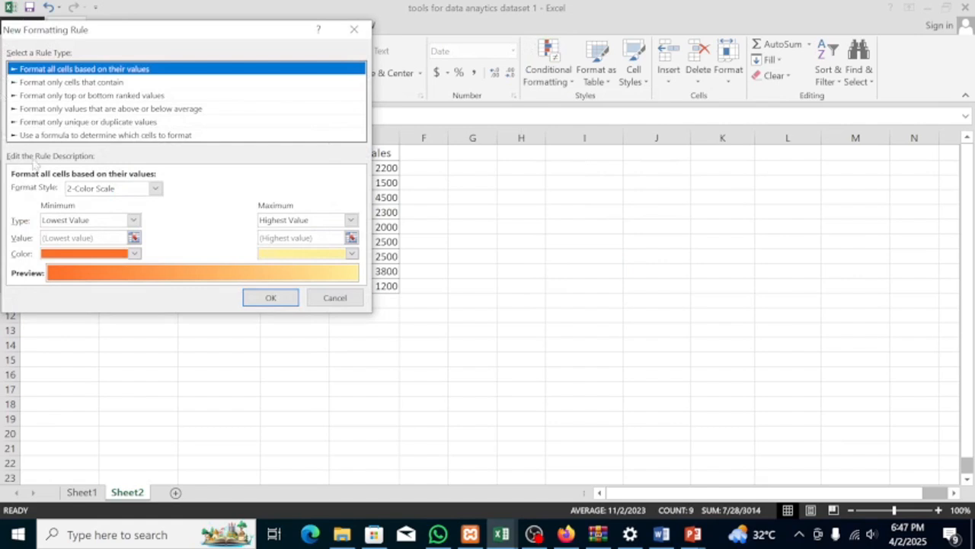
pyautogui.click(48, 137)
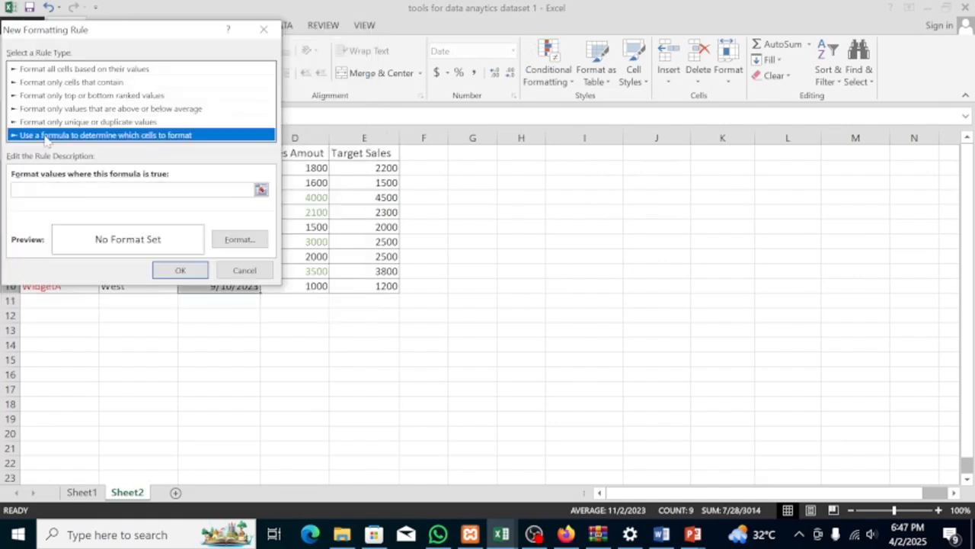
pyautogui.click(67, 189)
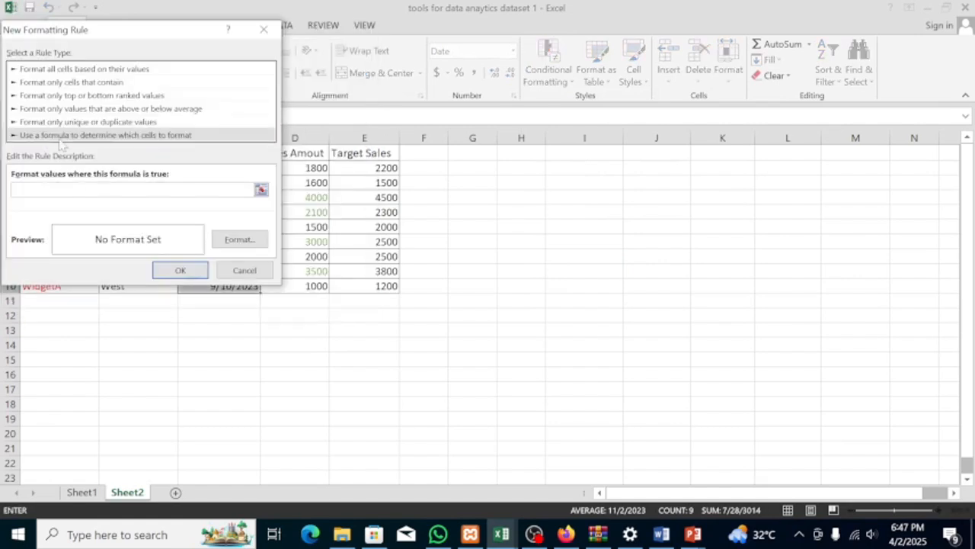
pyautogui.write('=Month(c2)=11')
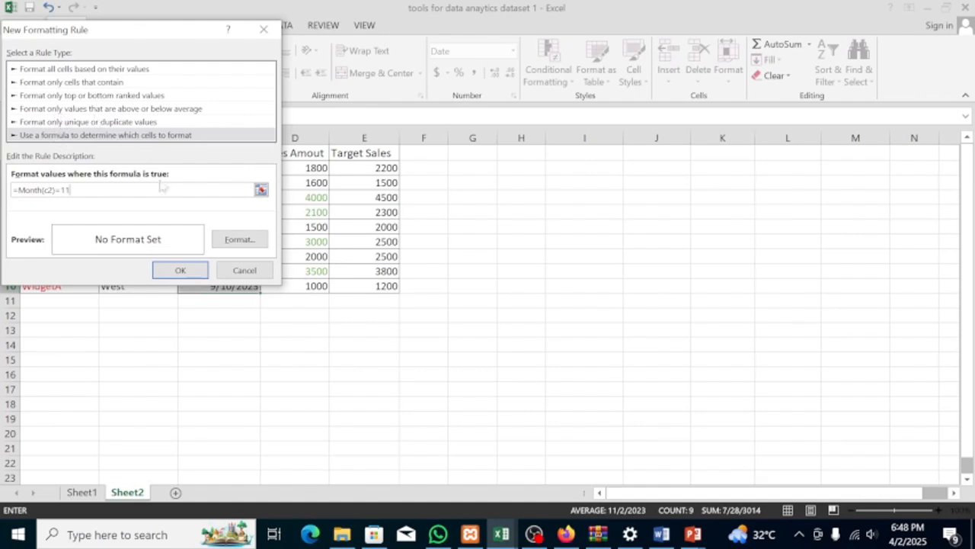
# Step: Give the sales date rule a purple font color, apply it, and deselect the range
pyautogui.click(254, 245)
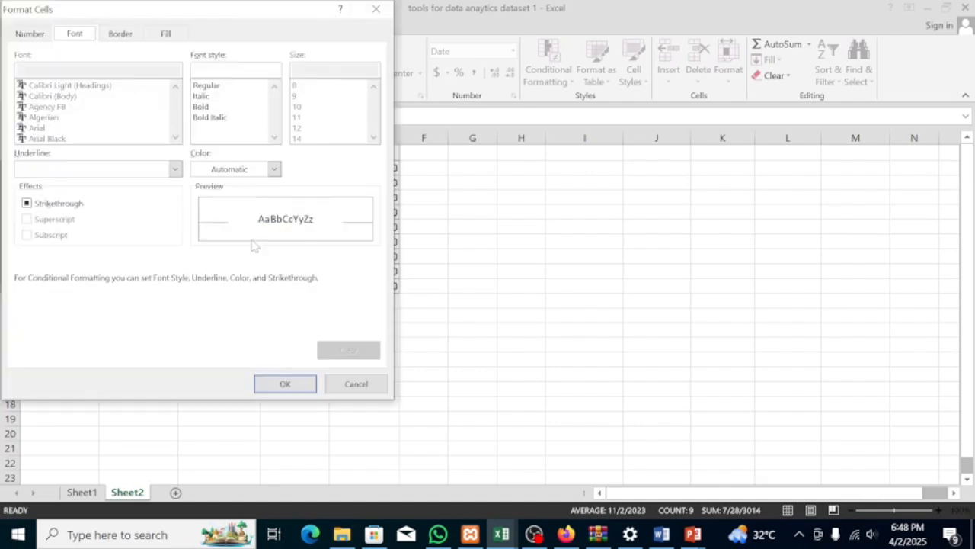
pyautogui.click(275, 169)
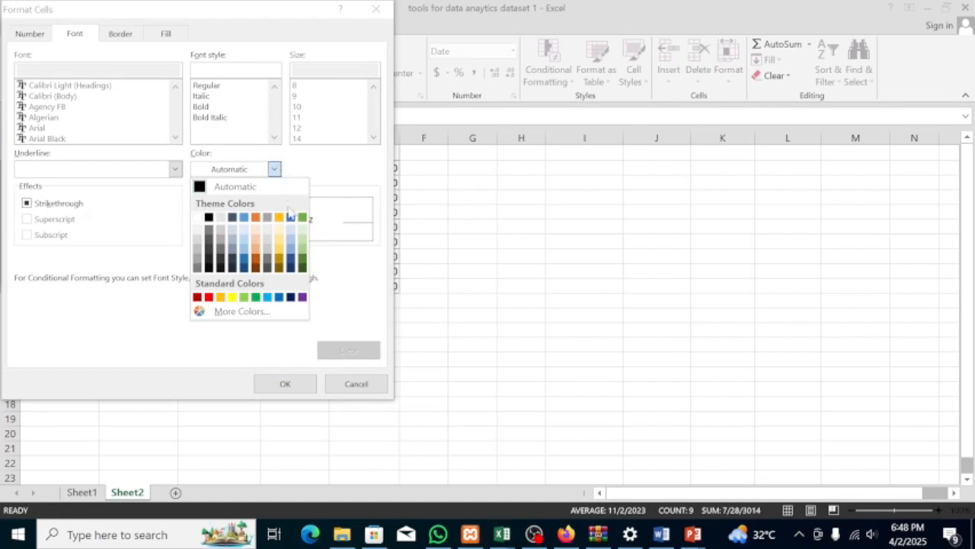
pyautogui.click(303, 297)
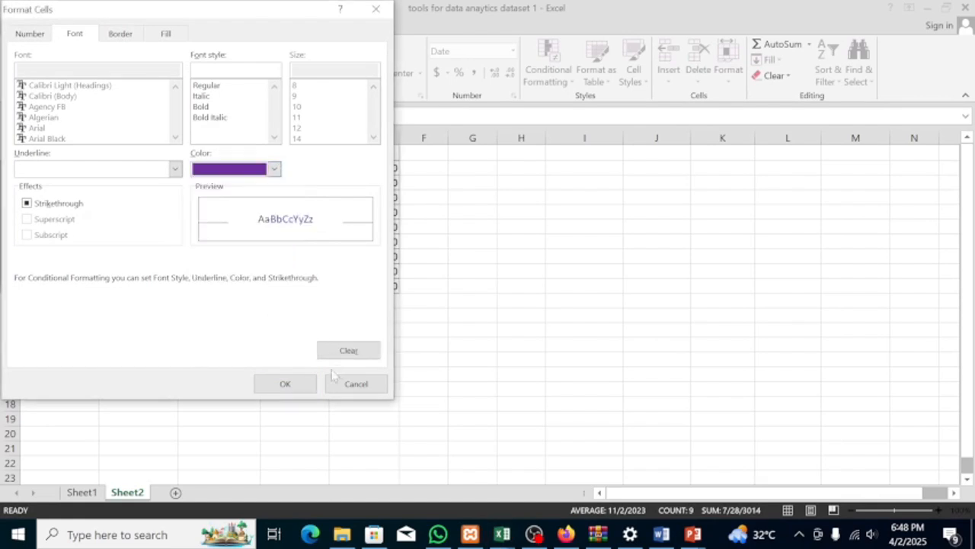
pyautogui.click(285, 383)
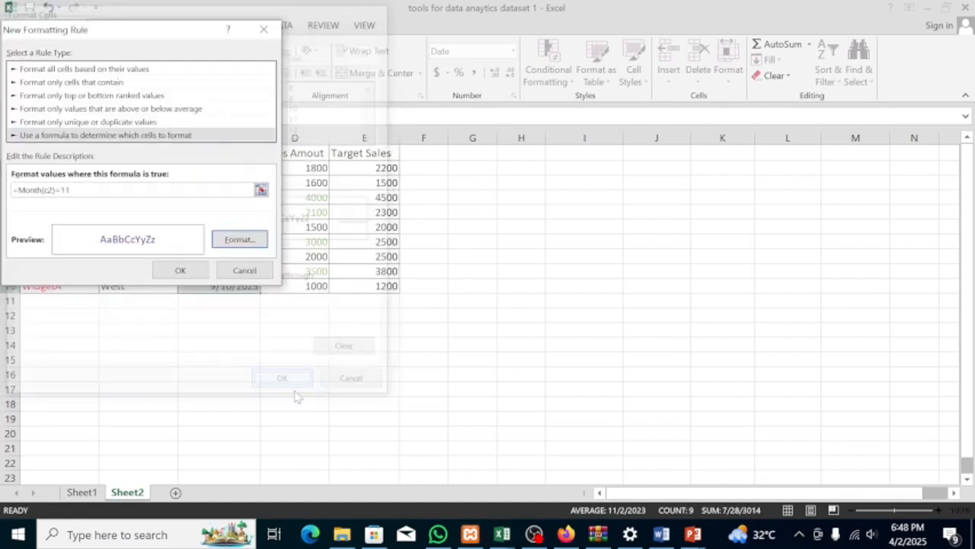
pyautogui.click(198, 270)
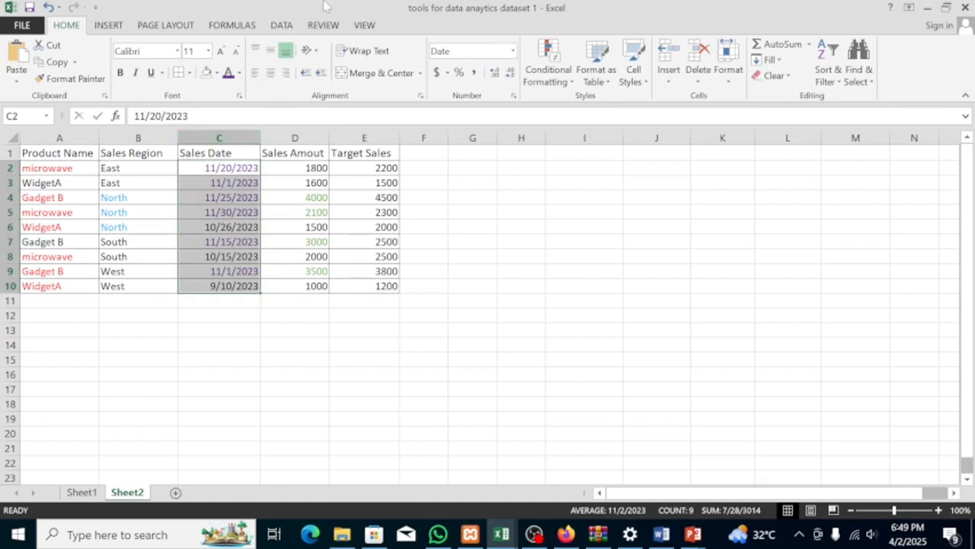
pyautogui.click(305, 169)
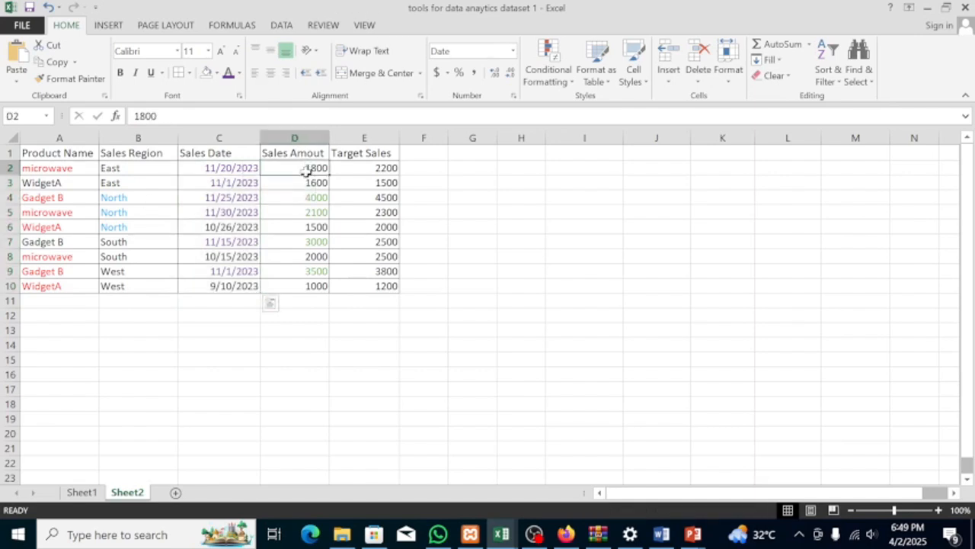
# Step: Start a Bottom 10 Items conditional formatting rule for the sales amounts in D2:D10
pyautogui.moveTo(305, 169); pyautogui.dragTo(304, 283)
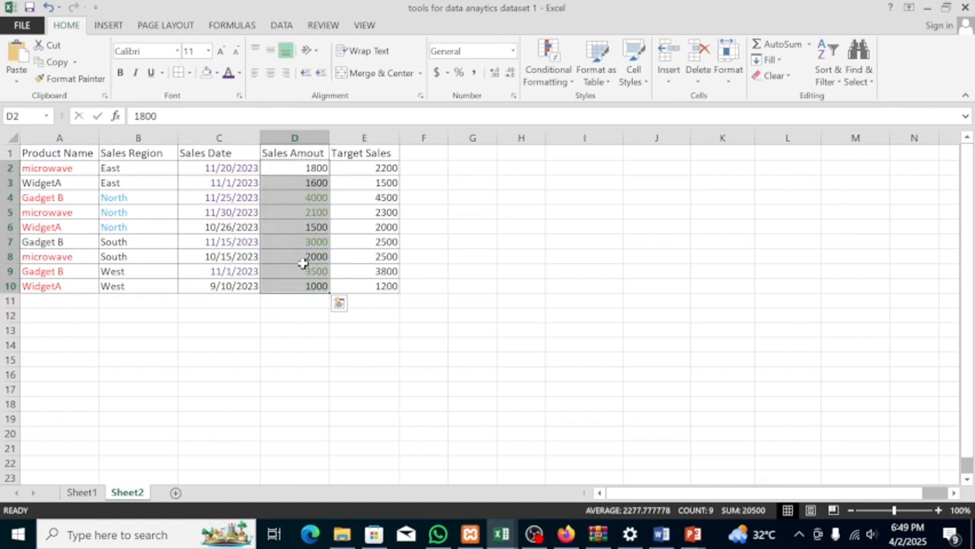
pyautogui.click(548, 68)
pyautogui.moveTo(565, 277)
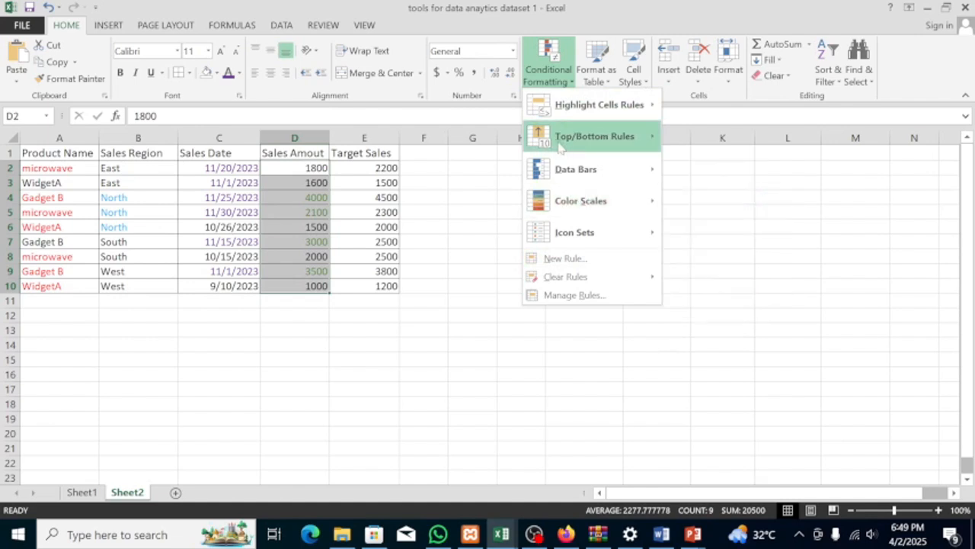
pyautogui.moveTo(560, 147)
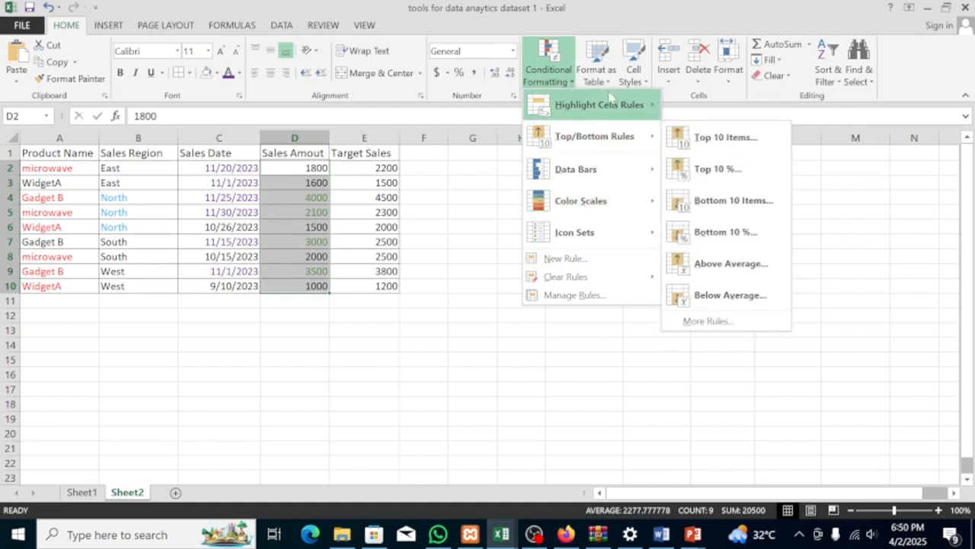
pyautogui.moveTo(614, 146)
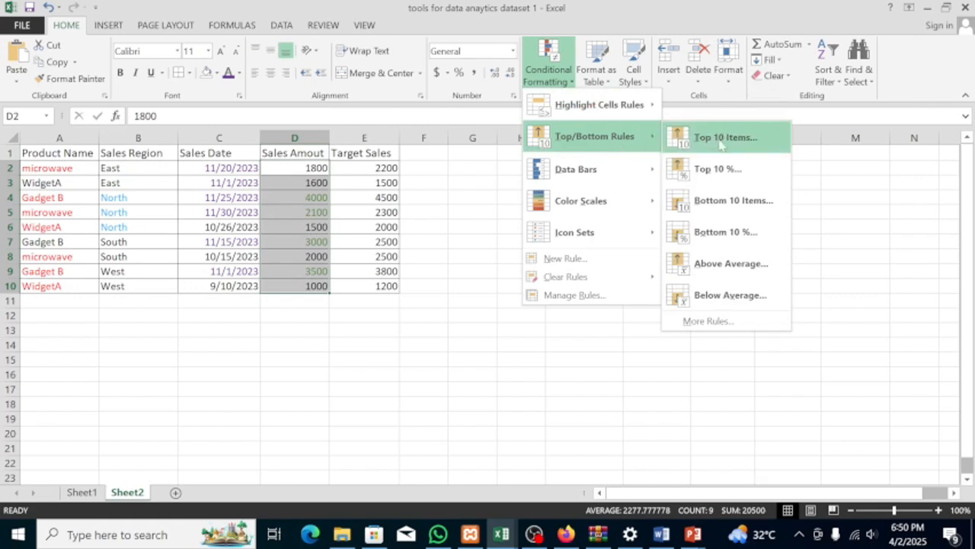
pyautogui.click(730, 202)
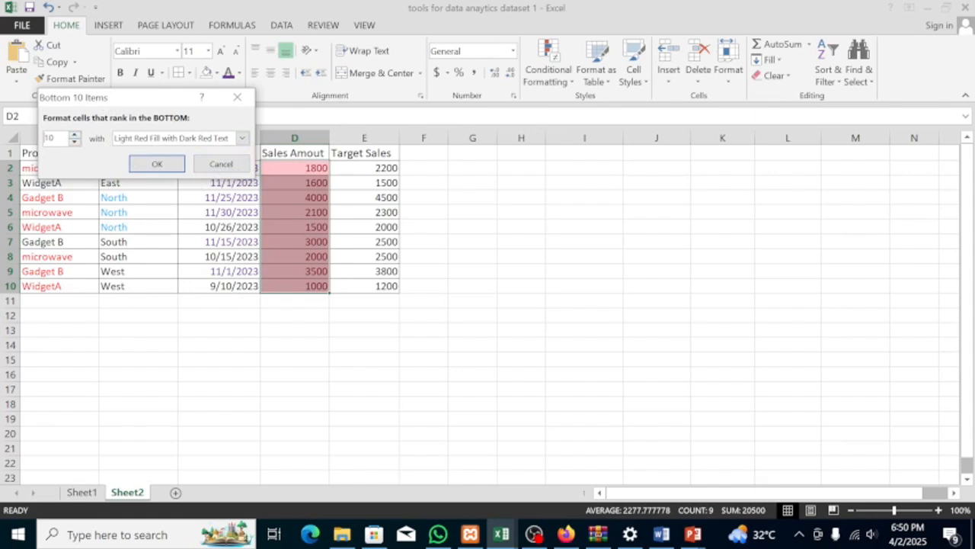
# Step: Limit the rule to the bottom 3 values with Light Red Fill with Dark Red Text, apply it, and deselect the range
pyautogui.doubleClick(75, 142)
pyautogui.doubleClick(74, 142)
pyautogui.click(75, 142)
pyautogui.click(75, 142)
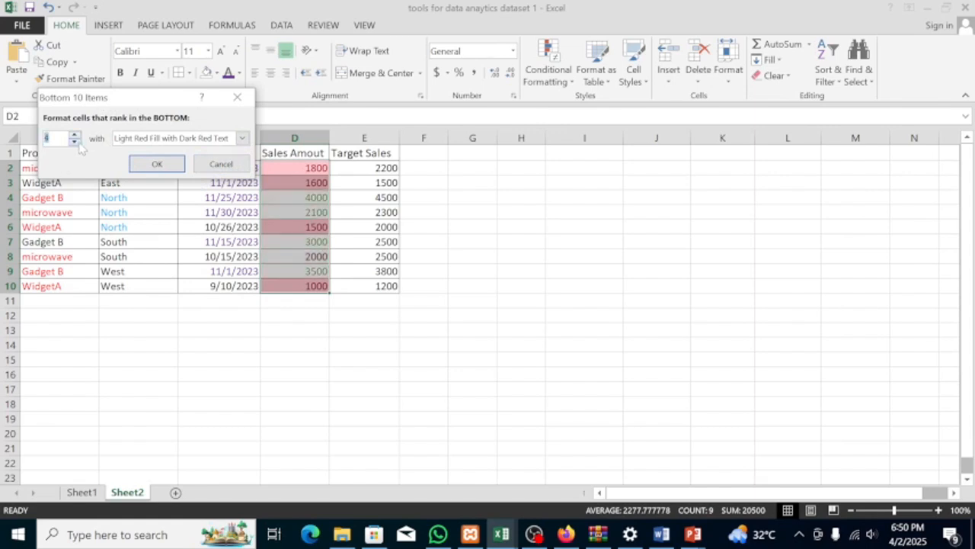
pyautogui.click(75, 141)
pyautogui.click(75, 142)
pyautogui.click(74, 141)
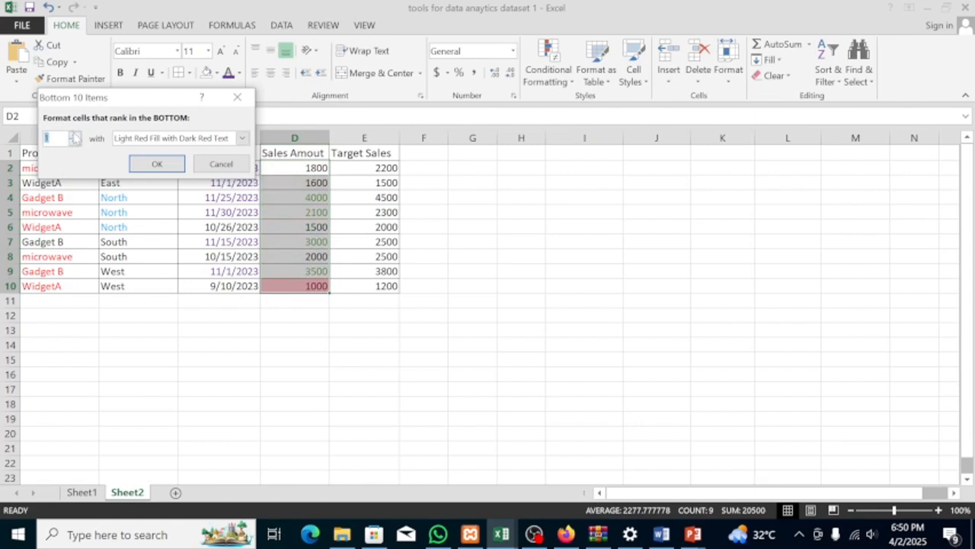
pyautogui.click(75, 138)
pyautogui.click(75, 138)
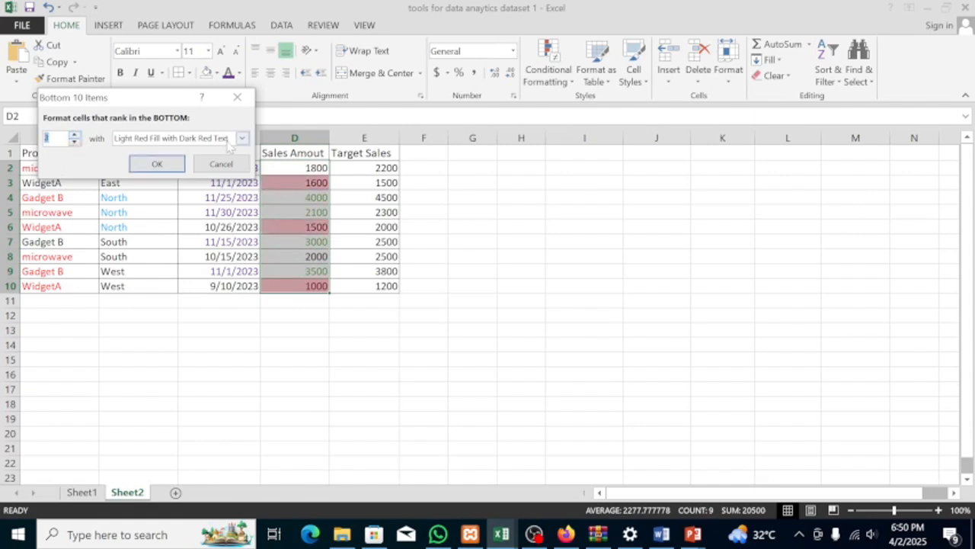
pyautogui.click(173, 167)
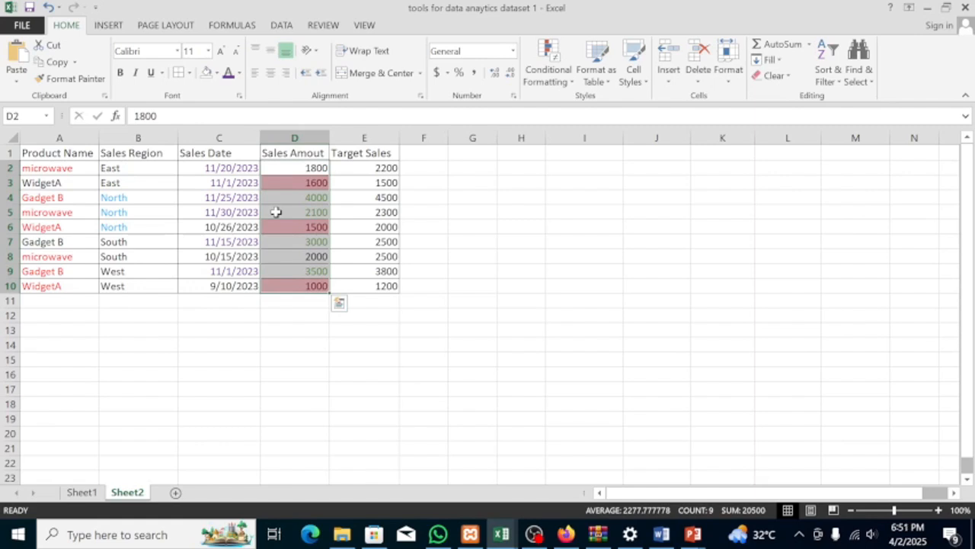
pyautogui.click(278, 211)
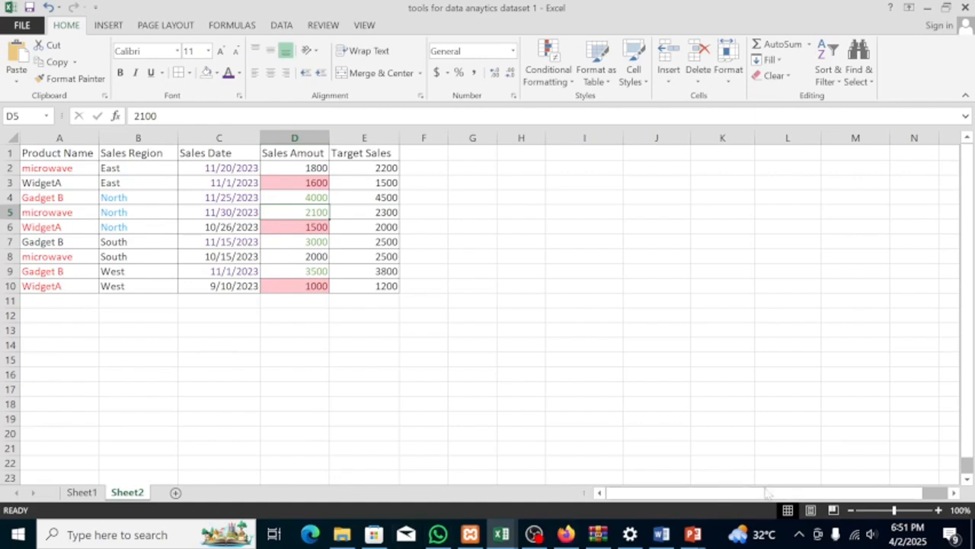
# Step: Switch to the Word document to consult its list of data analysis tools, and return to the Excel sales workbook
pyautogui.click(662, 536)
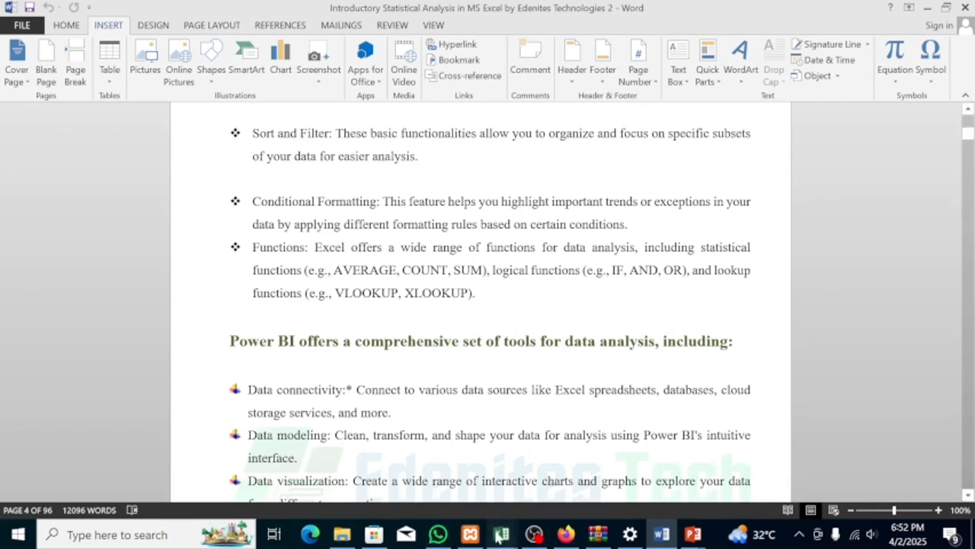
pyautogui.moveTo(489, 530)
pyautogui.click(555, 460)
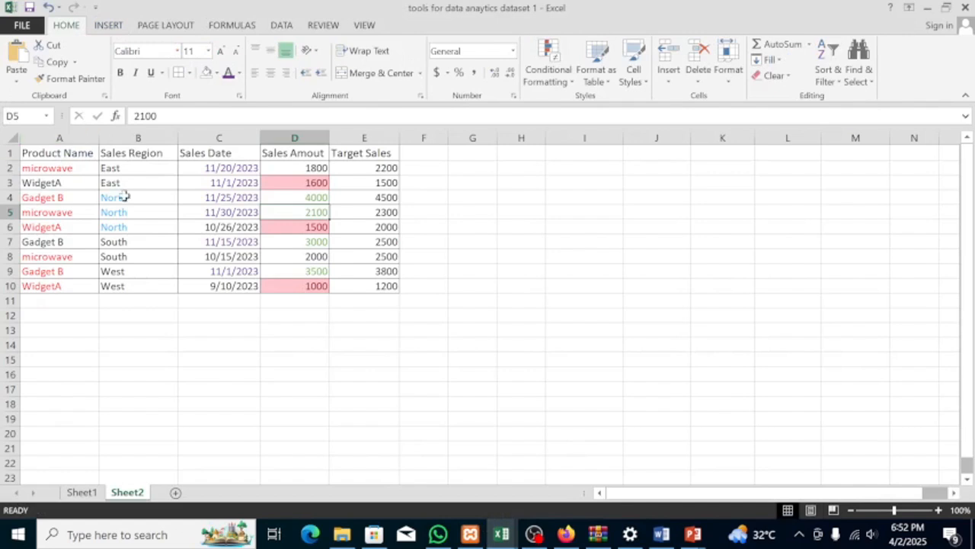
# Step: Custom sort the table from A2:A10 with the selection expanded, by Product Name values from A to Z
pyautogui.moveTo(85, 169); pyautogui.dragTo(47, 287)
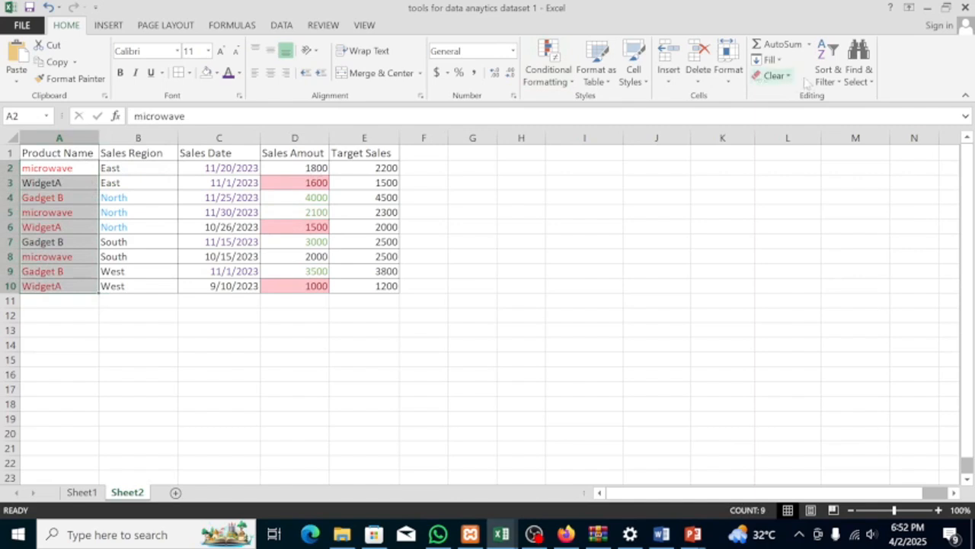
pyautogui.click(836, 79)
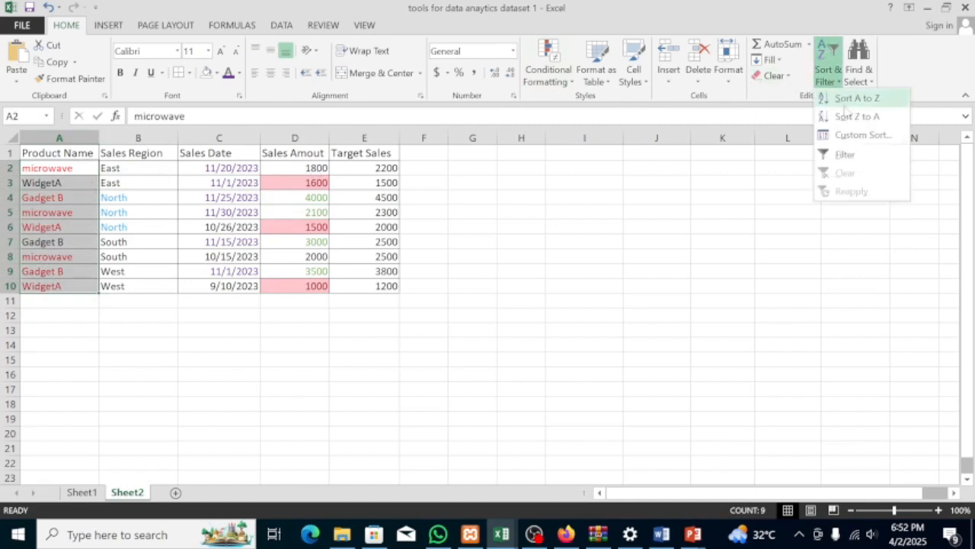
pyautogui.click(850, 135)
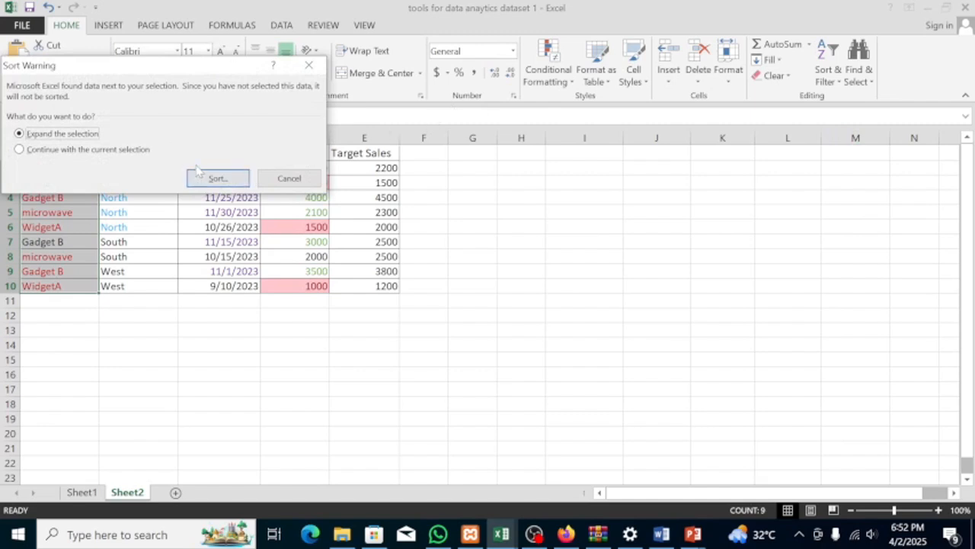
pyautogui.click(212, 183)
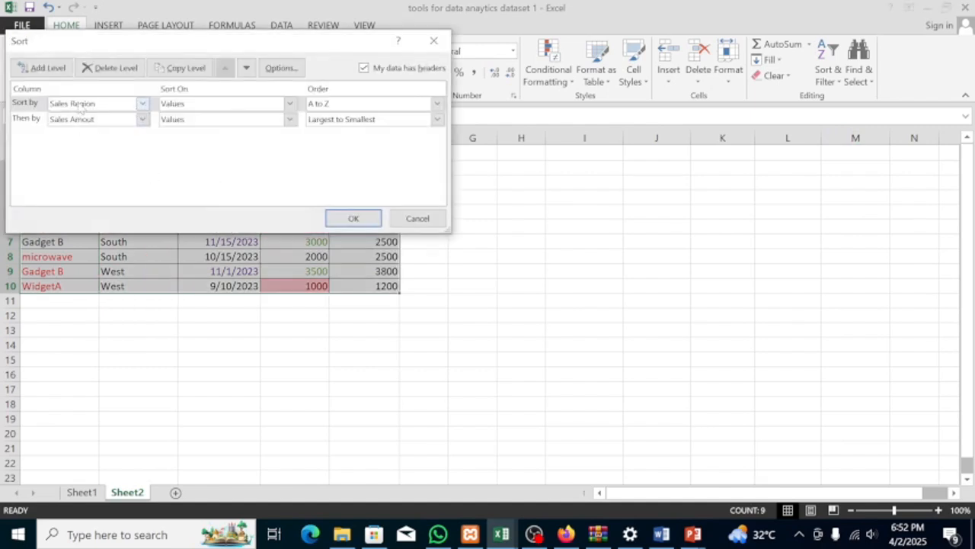
pyautogui.click(144, 106)
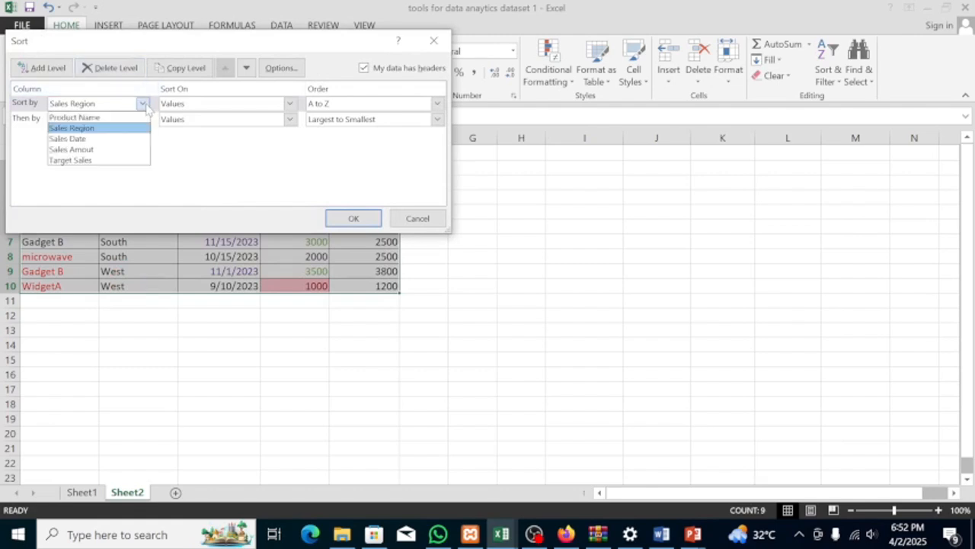
pyautogui.click(119, 119)
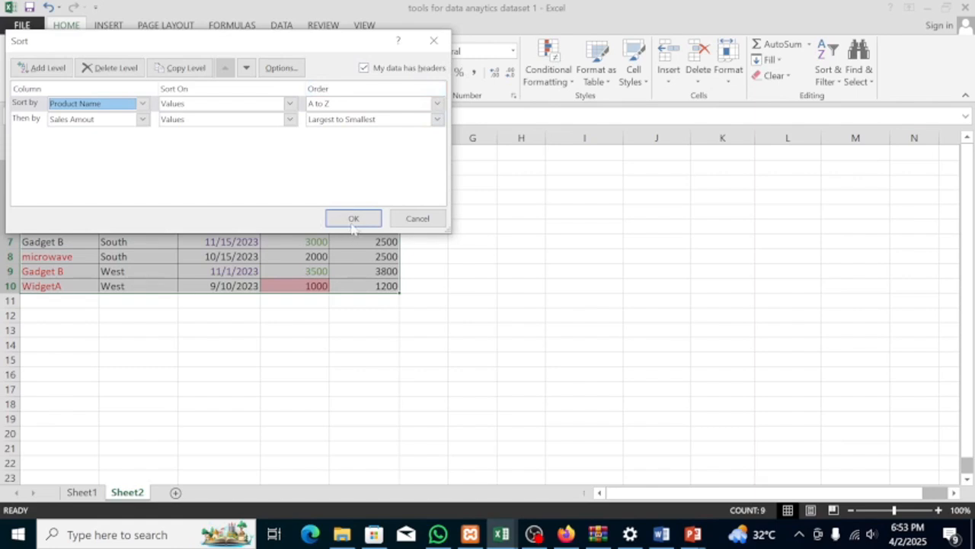
pyautogui.click(407, 105)
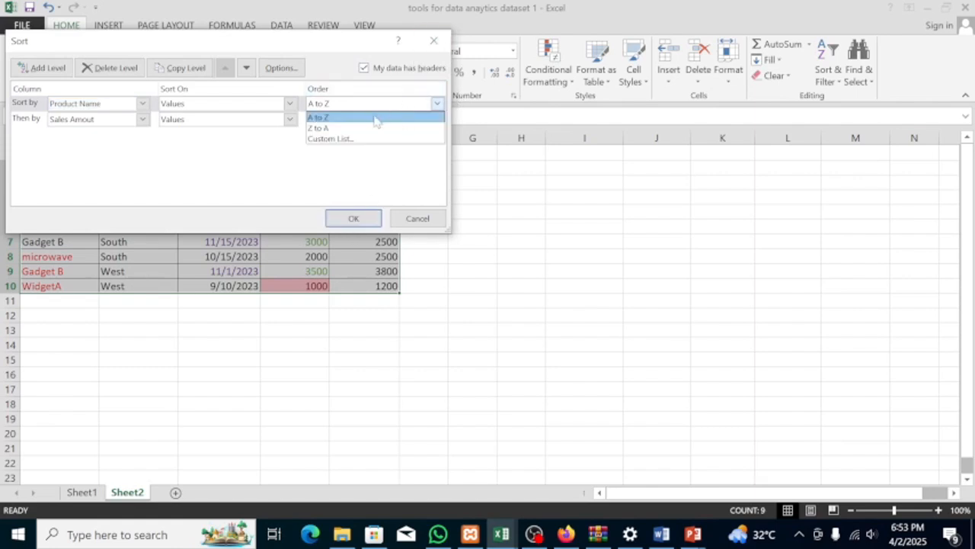
pyautogui.click(375, 118)
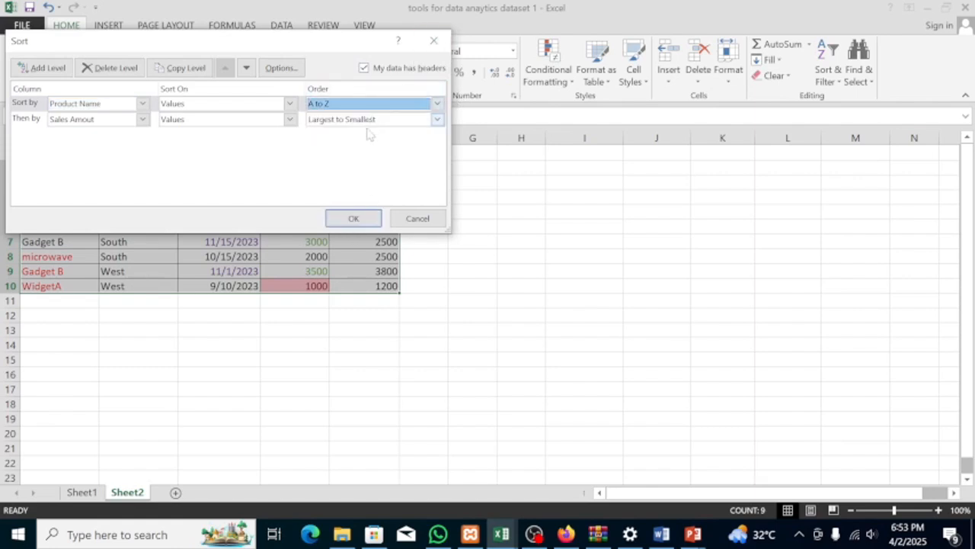
pyautogui.click(353, 219)
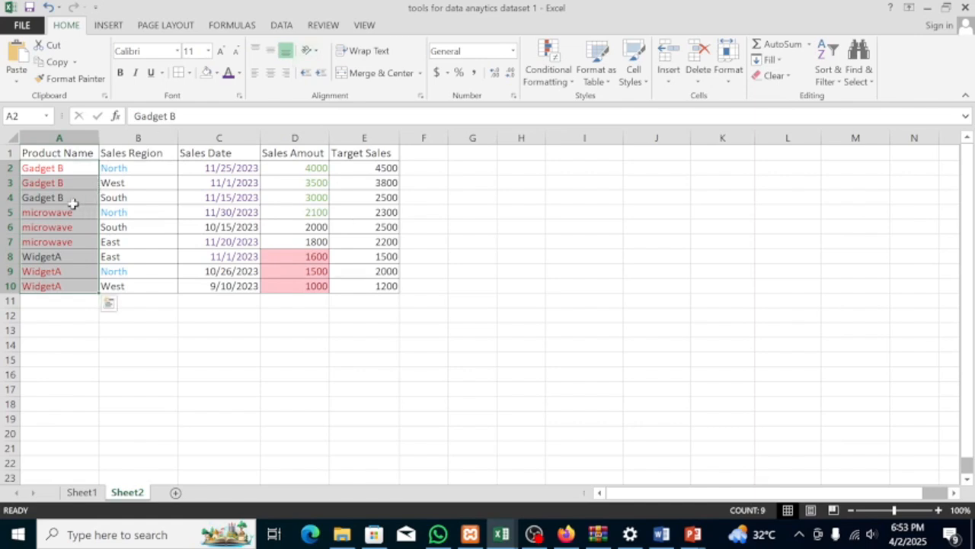
# Step: Custom sort the table from C2:C10 with the selection expanded, by Sales Date values from Oldest to Newest
pyautogui.moveTo(221, 168); pyautogui.dragTo(227, 287)
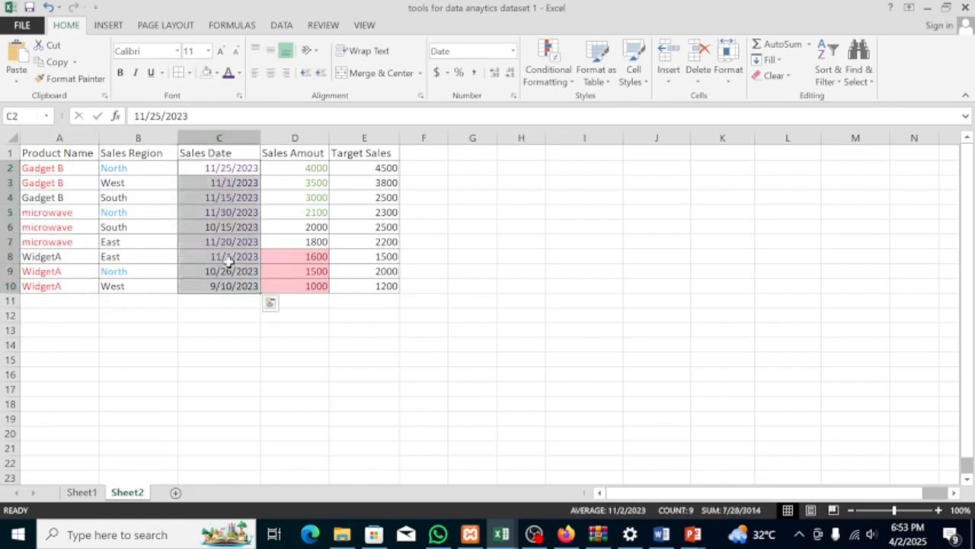
pyautogui.click(830, 76)
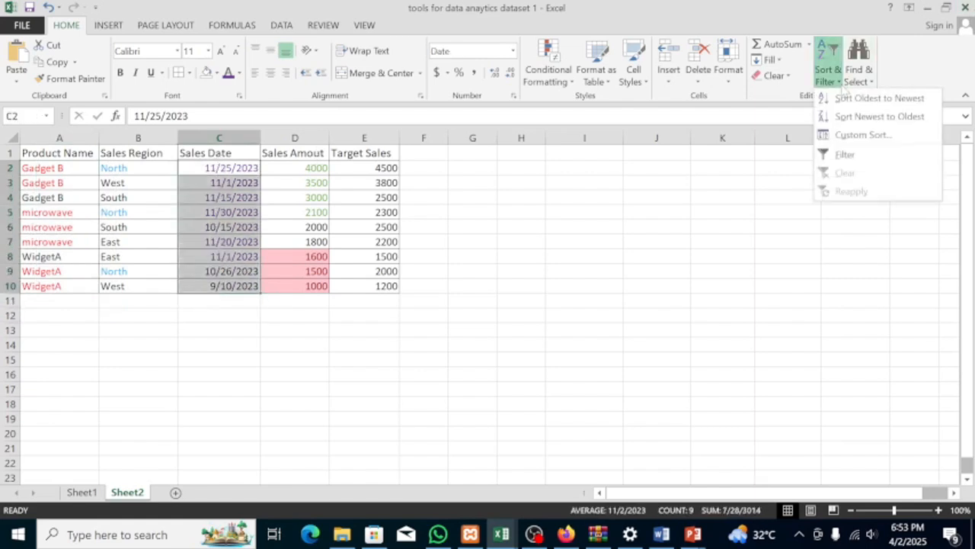
pyautogui.click(856, 134)
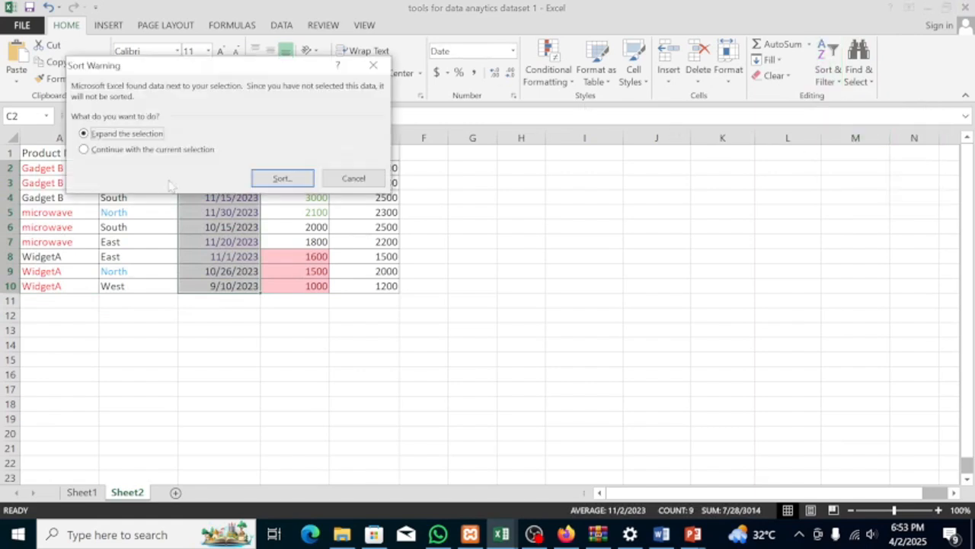
pyautogui.click(282, 178)
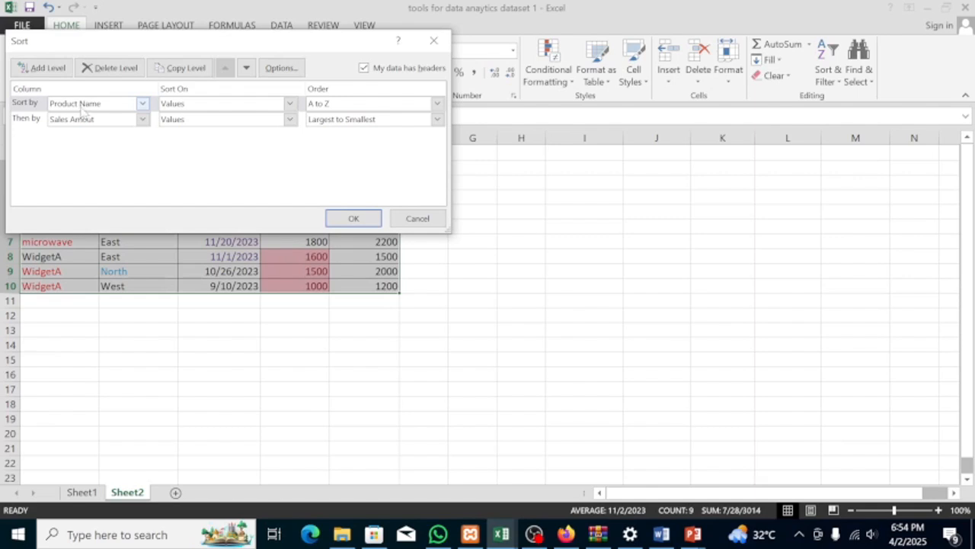
pyautogui.click(142, 105)
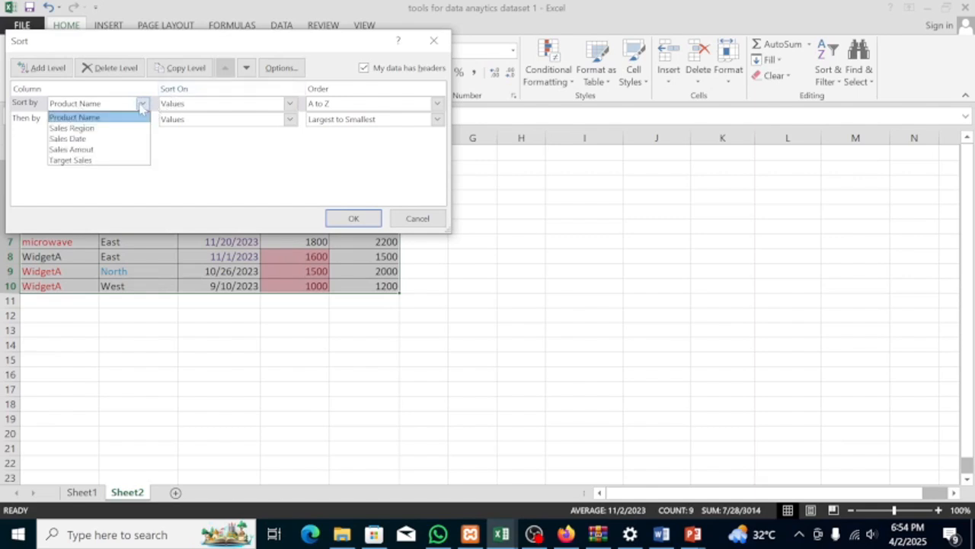
pyautogui.click(98, 140)
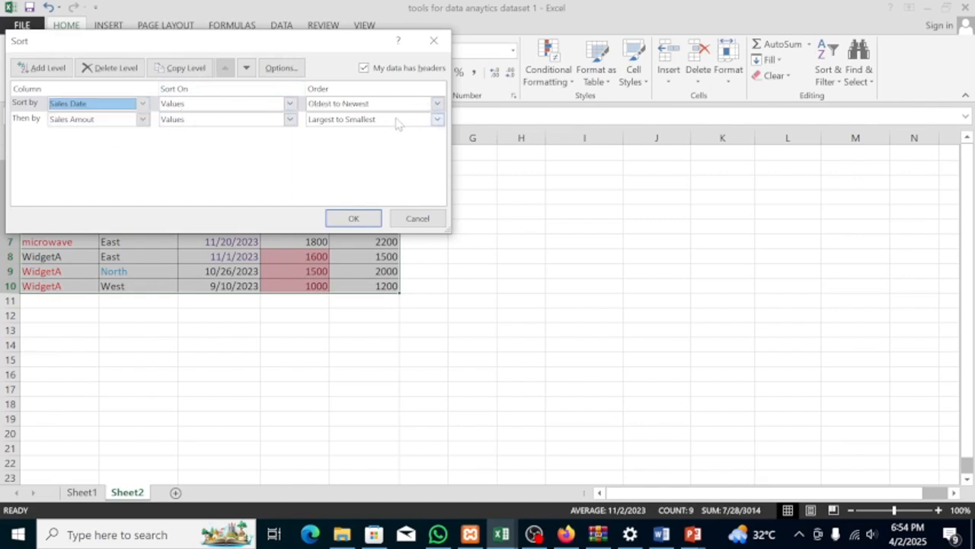
pyautogui.click(343, 219)
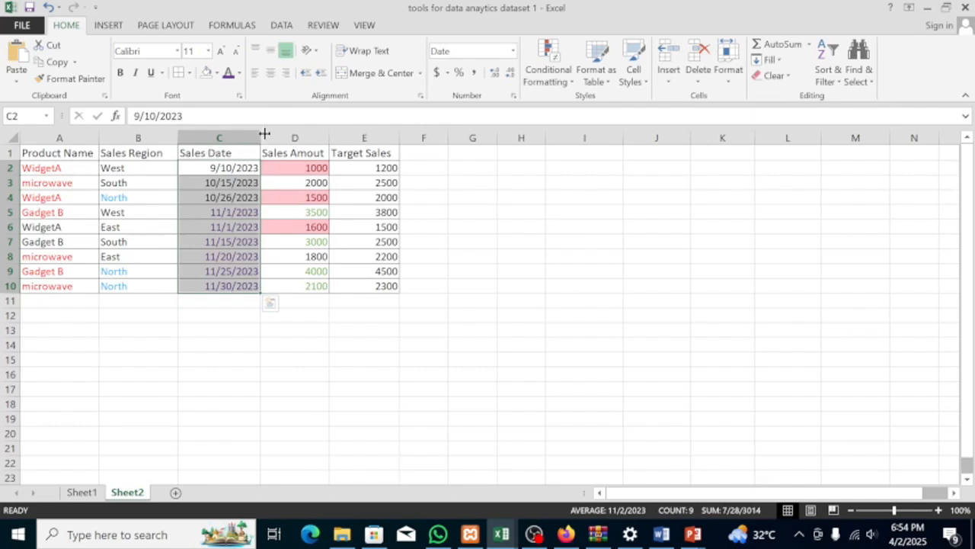
# Step: Set up a custom sort from D2:D10 with the selection expanded, making Sales Amout values Largest to Smallest the first sort level
pyautogui.click(294, 174)
pyautogui.moveTo(294, 173); pyautogui.dragTo(320, 278)
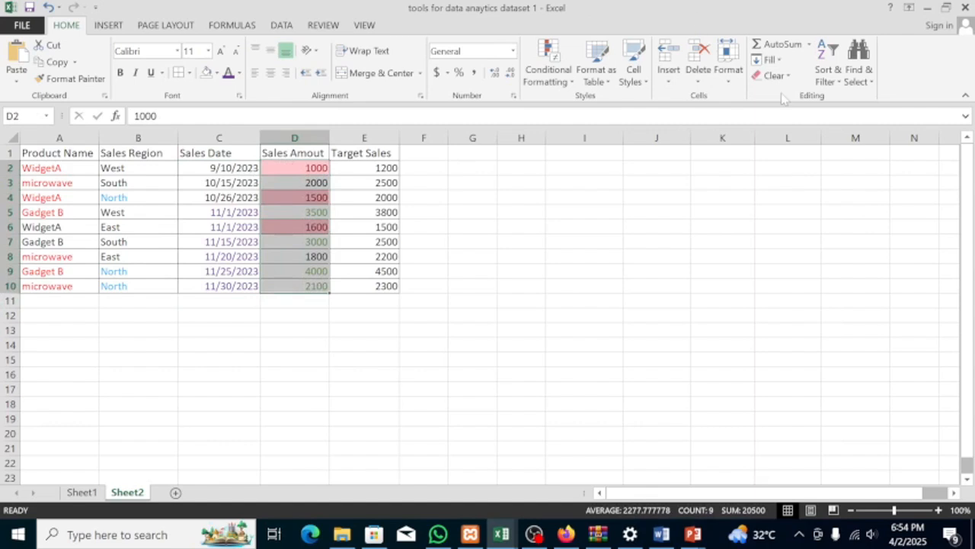
pyautogui.click(838, 82)
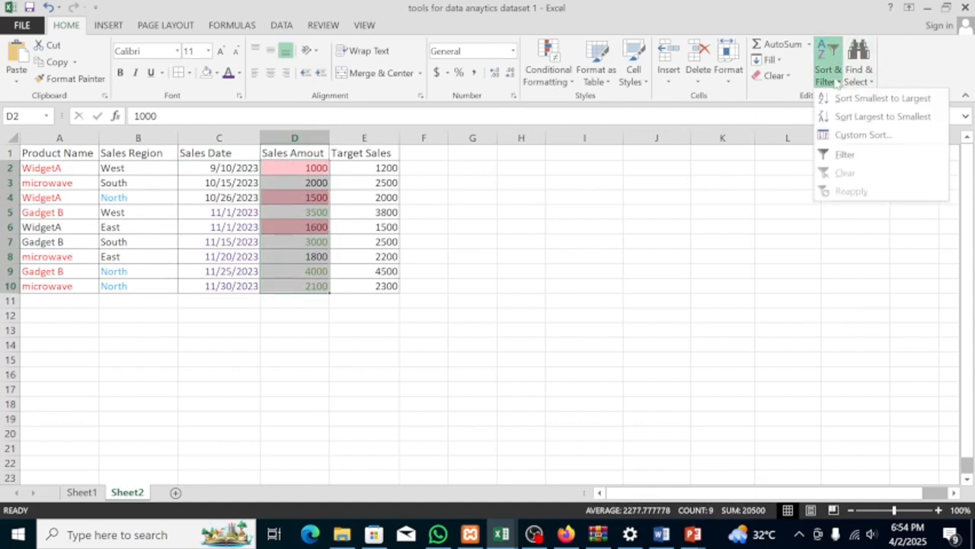
pyautogui.click(864, 151)
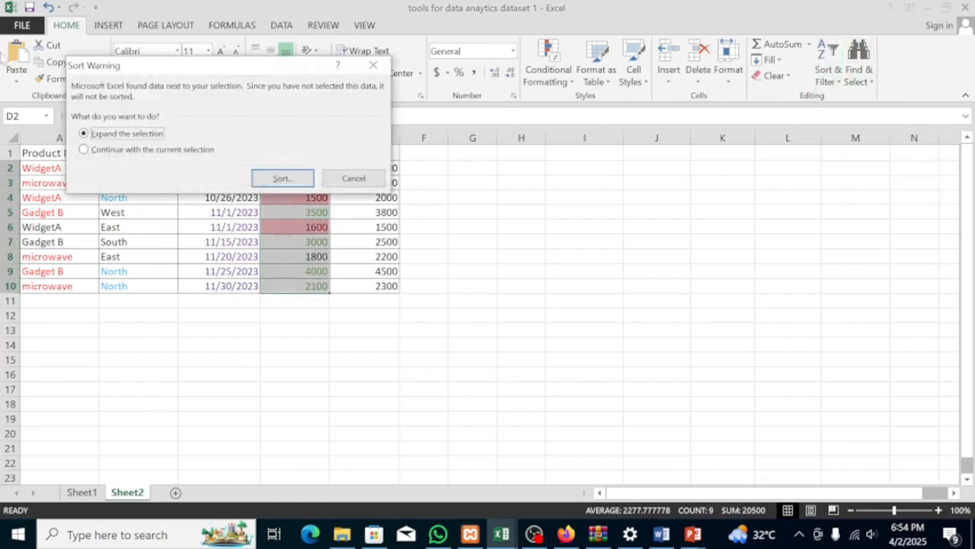
pyautogui.click(286, 177)
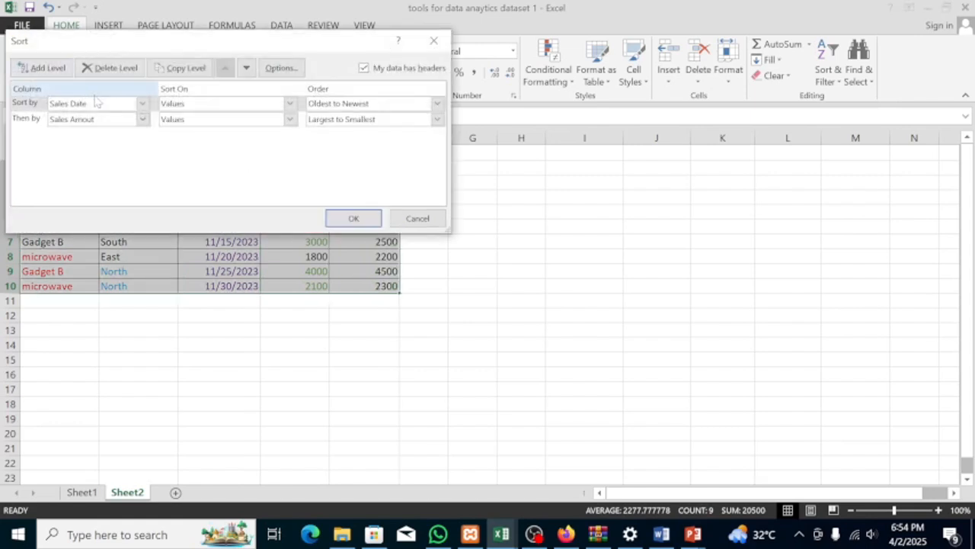
pyautogui.click(143, 106)
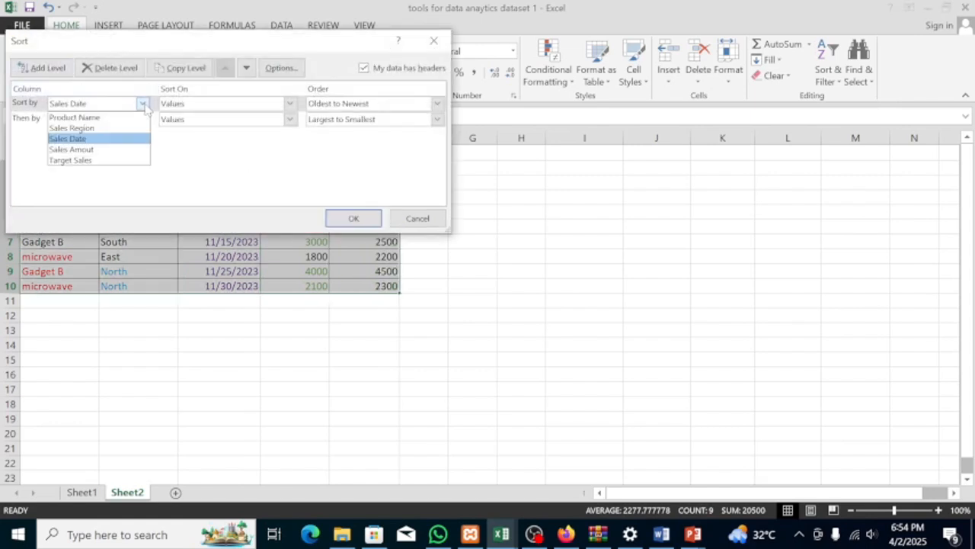
pyautogui.click(103, 150)
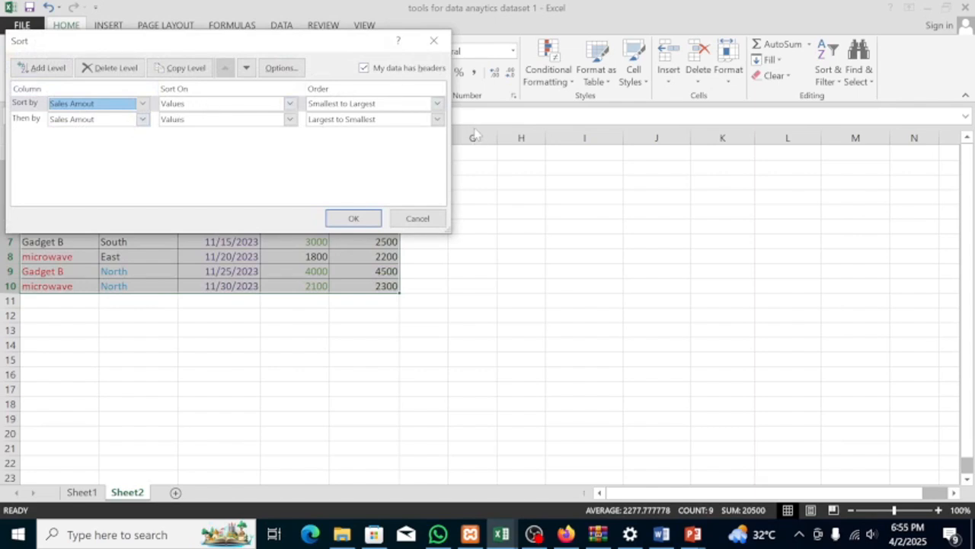
pyautogui.click(437, 107)
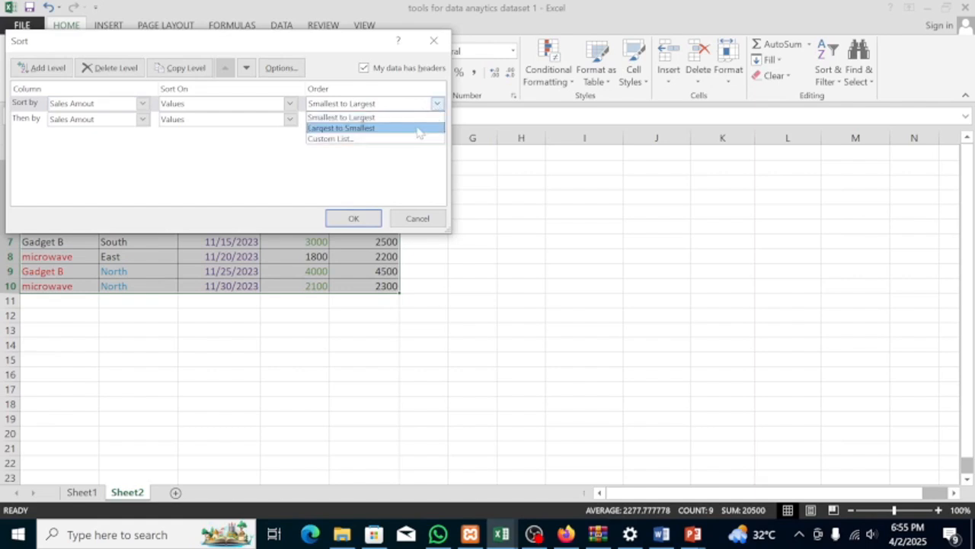
pyautogui.click(419, 128)
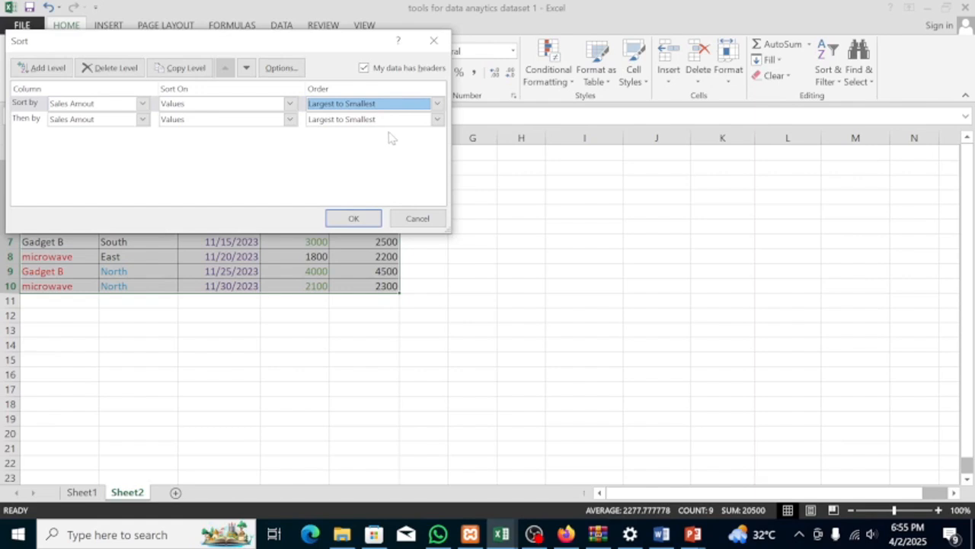
# Step: Delete the duplicate second-level Sales Amout criterion and apply the sort to the table
pyautogui.click(372, 221)
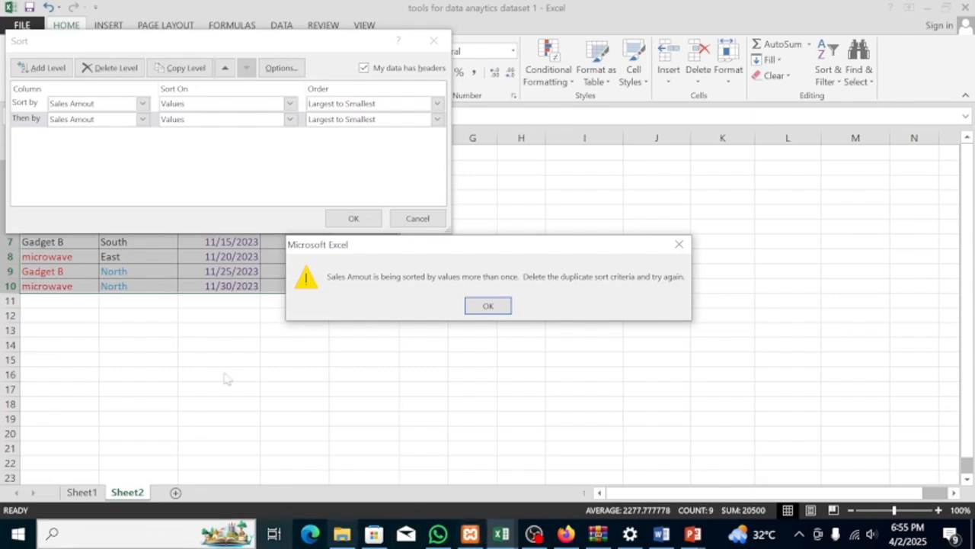
pyautogui.click(489, 307)
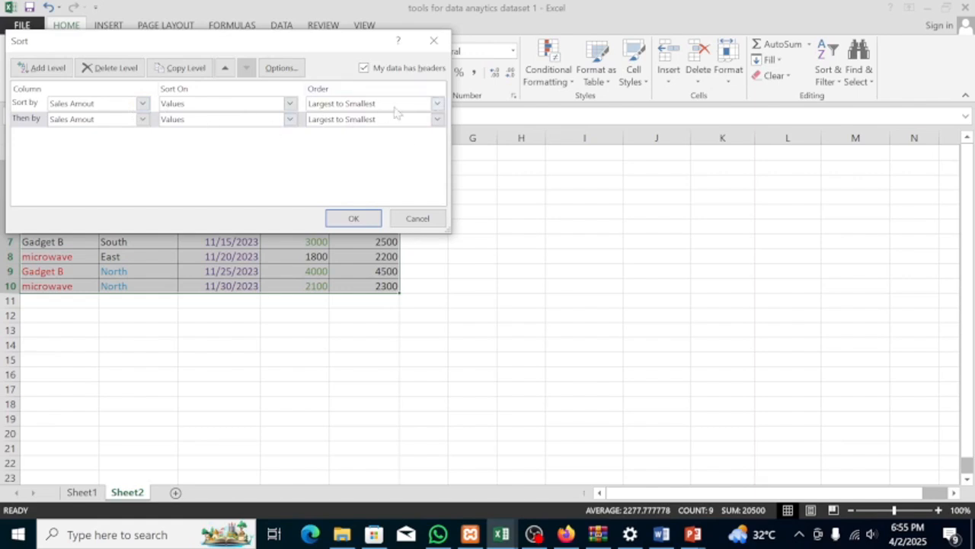
pyautogui.click(69, 126)
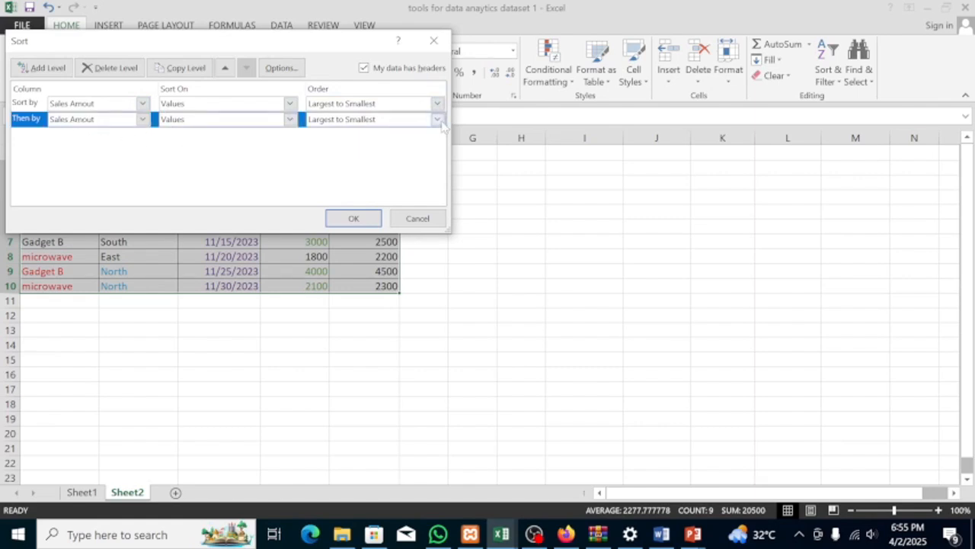
pyautogui.press('Delete')
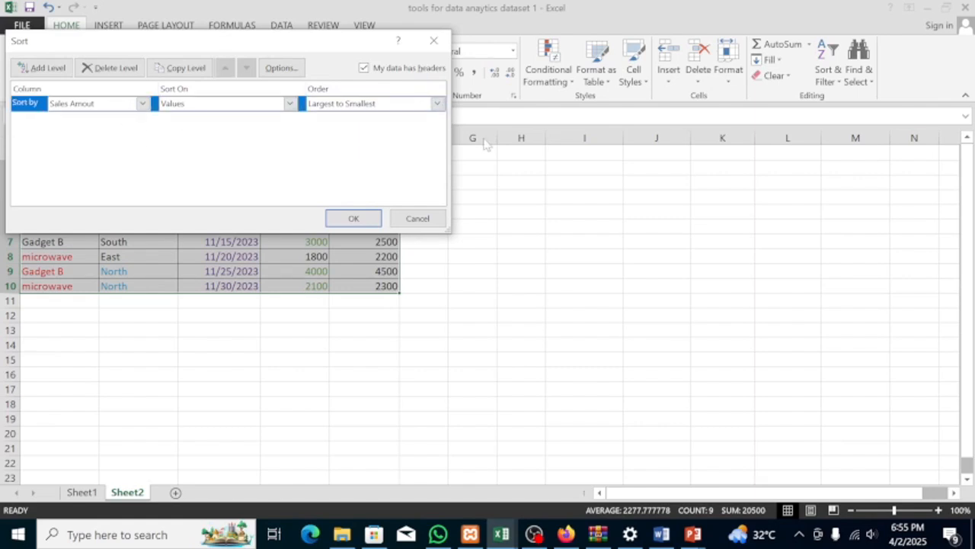
pyautogui.click(374, 221)
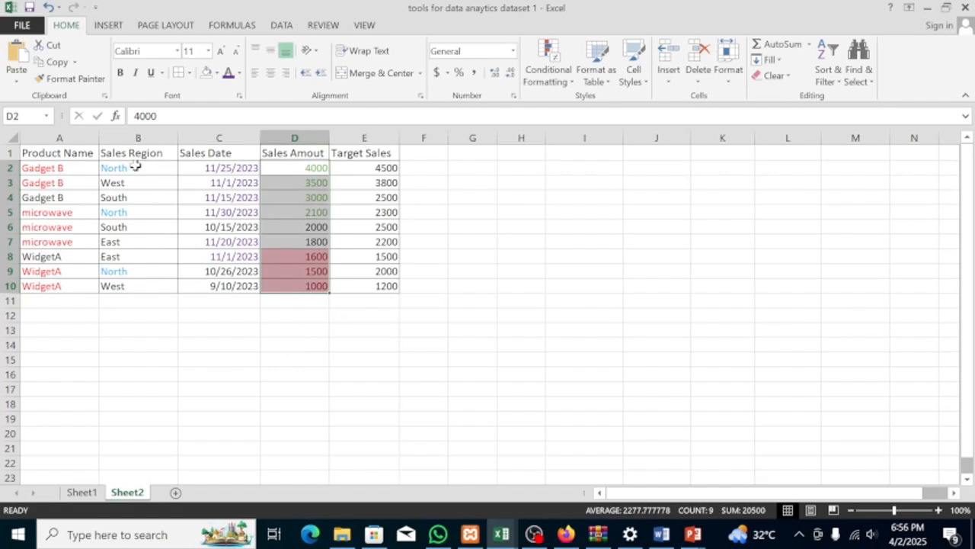
# Step: Set up a custom sort from B2:B10 with the selection expanded, using Sales Region values from A to Z as the first level
pyautogui.moveTo(139, 166); pyautogui.dragTo(136, 285)
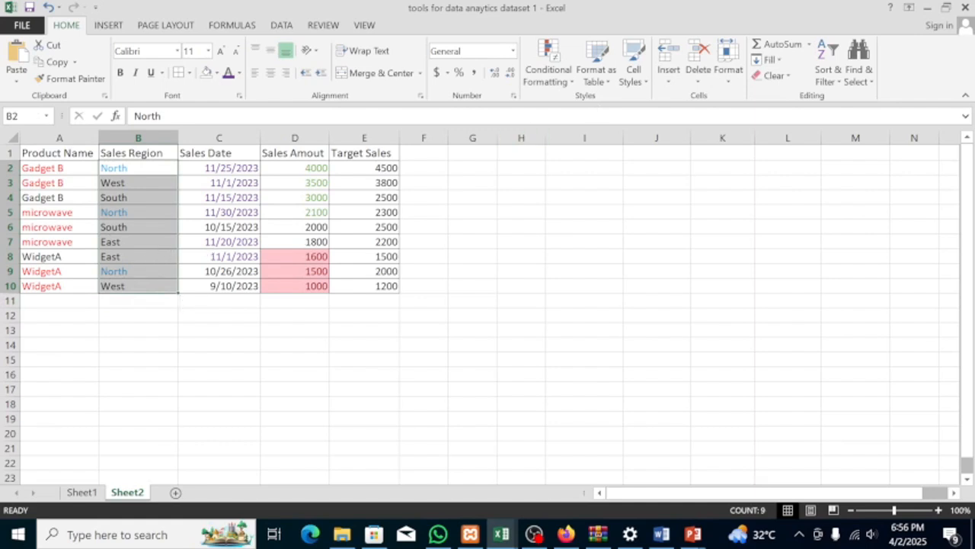
pyautogui.click(829, 75)
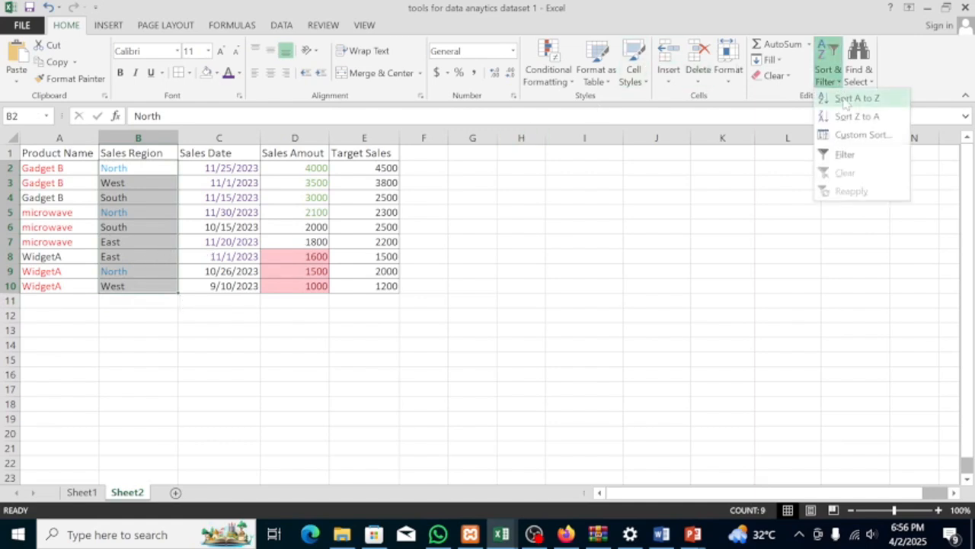
pyautogui.click(861, 135)
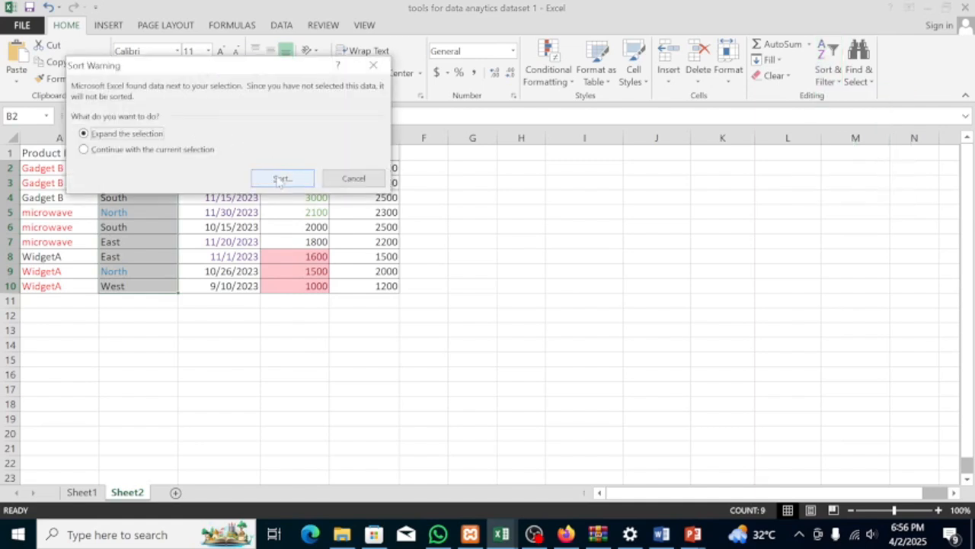
pyautogui.click(278, 178)
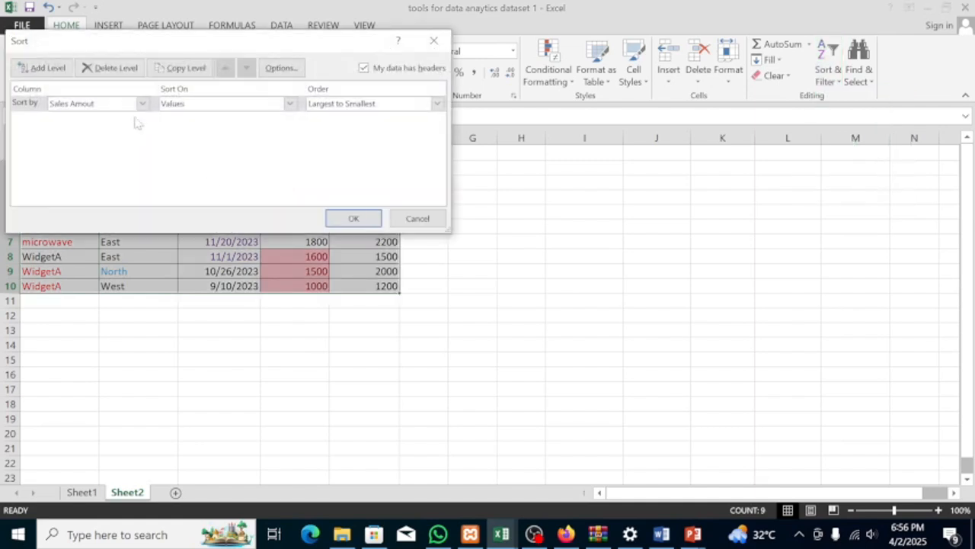
pyautogui.click(143, 104)
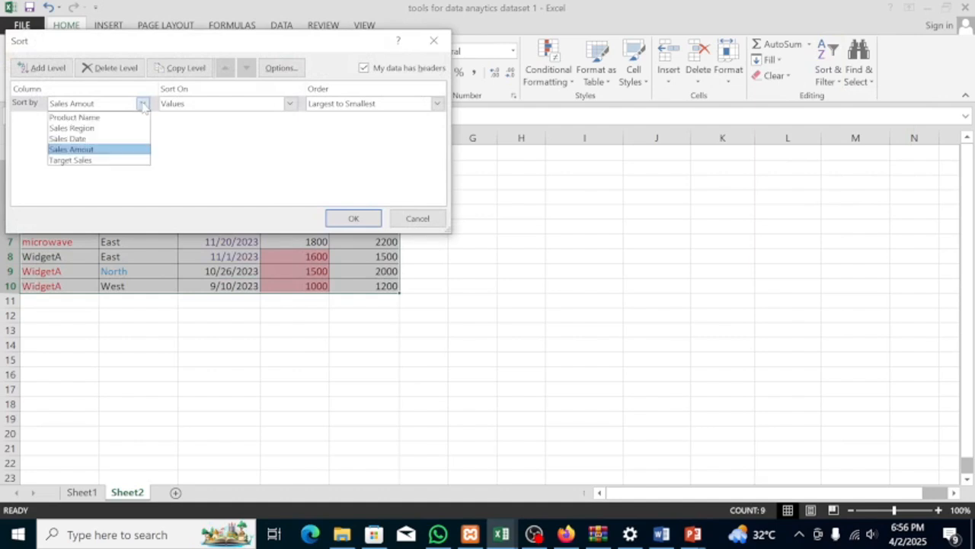
pyautogui.click(114, 129)
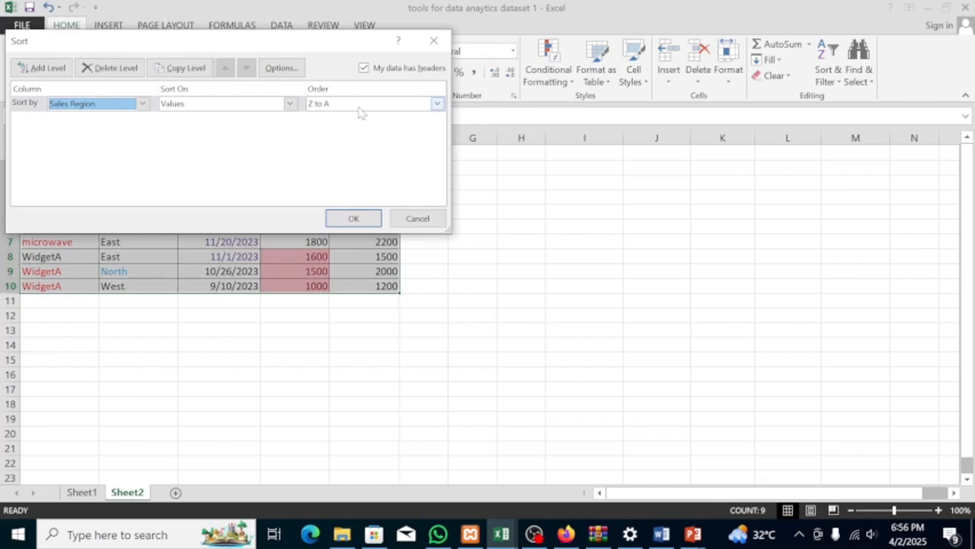
pyautogui.click(437, 104)
pyautogui.click(406, 117)
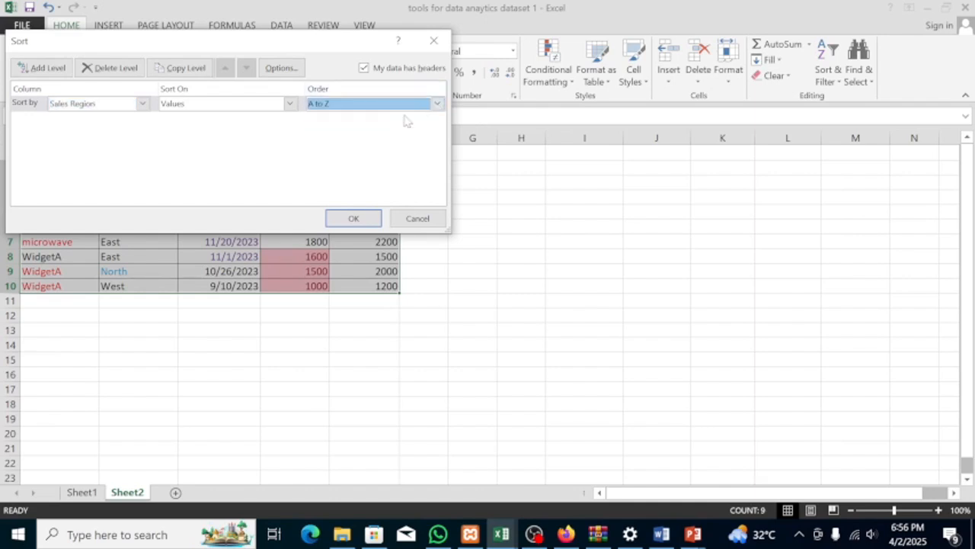
# Step: Add a second sort level for Sales Amout values from Largest to Smallest and apply the sort
pyautogui.click(64, 70)
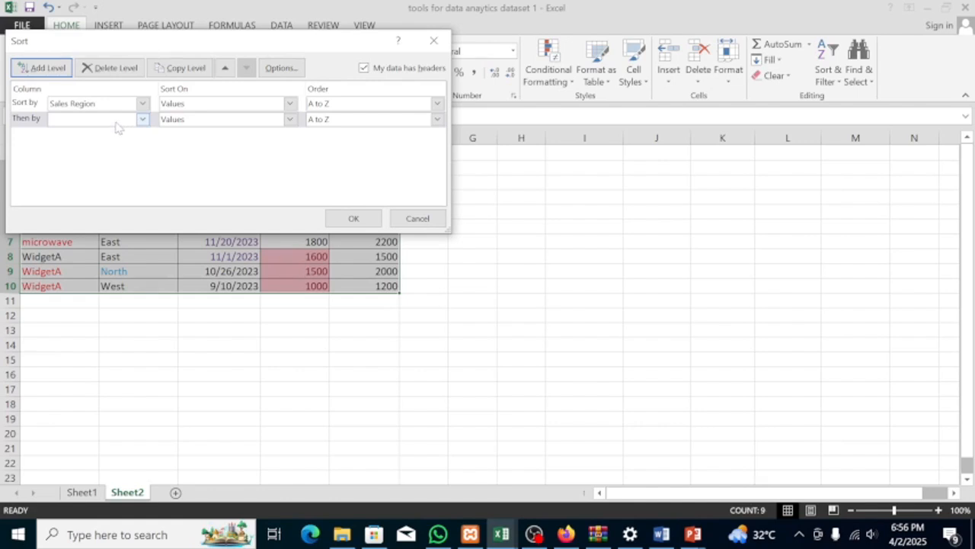
pyautogui.click(143, 119)
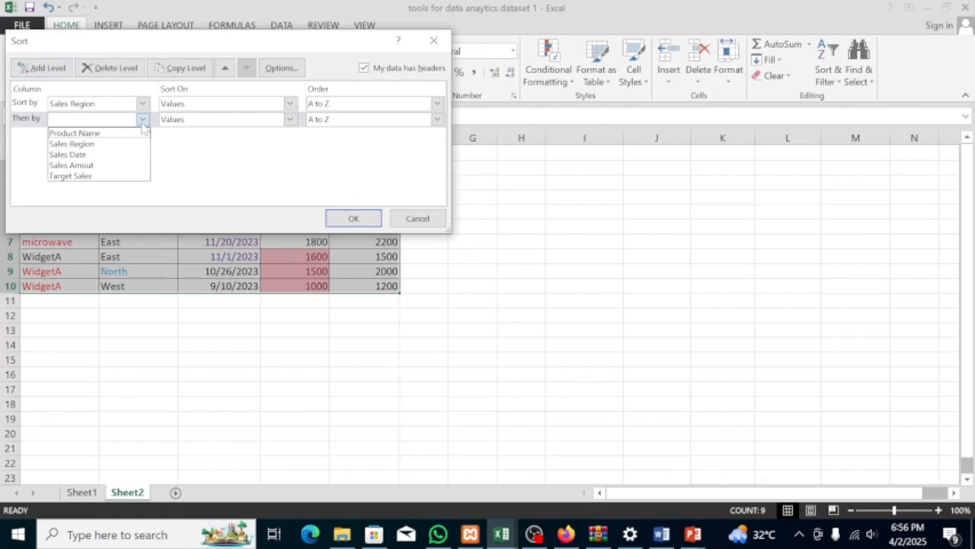
pyautogui.click(106, 166)
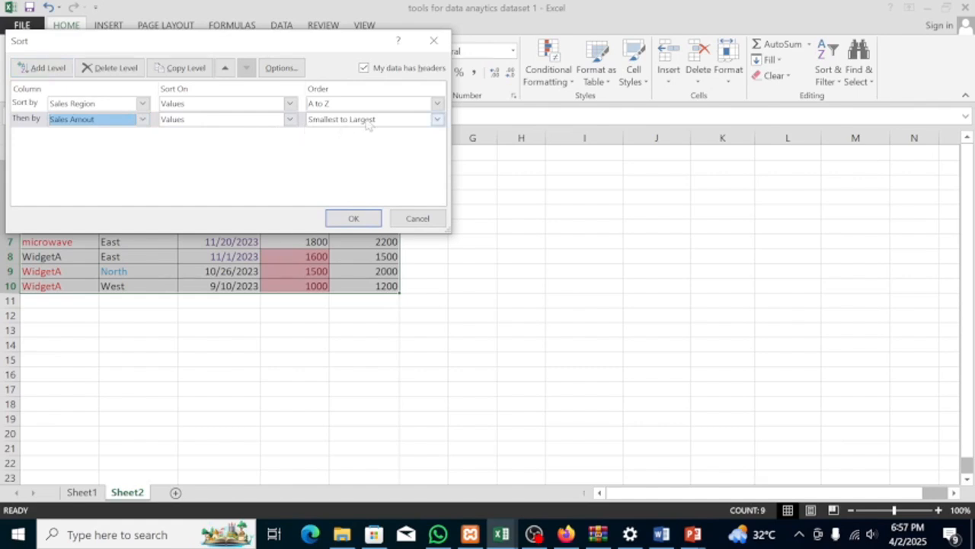
pyautogui.click(438, 120)
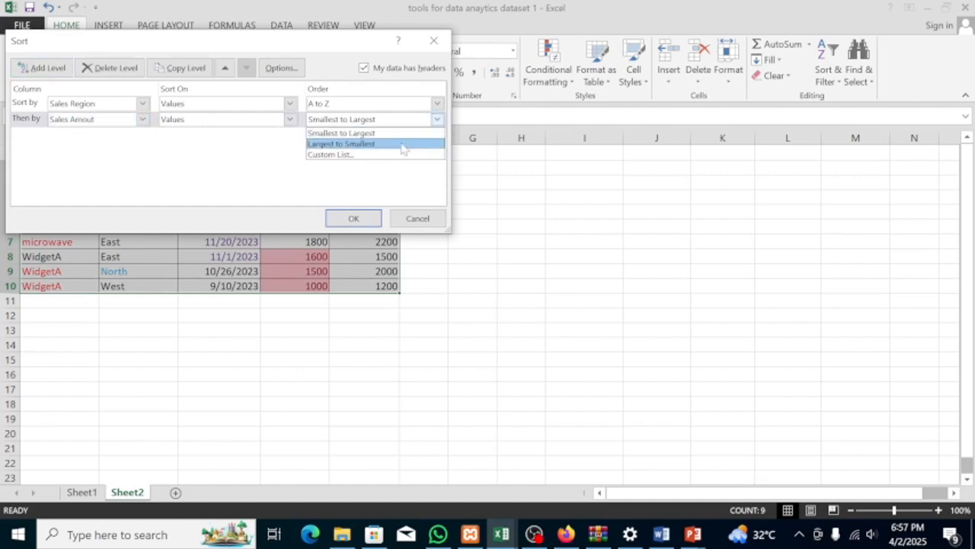
pyautogui.click(403, 145)
pyautogui.click(354, 219)
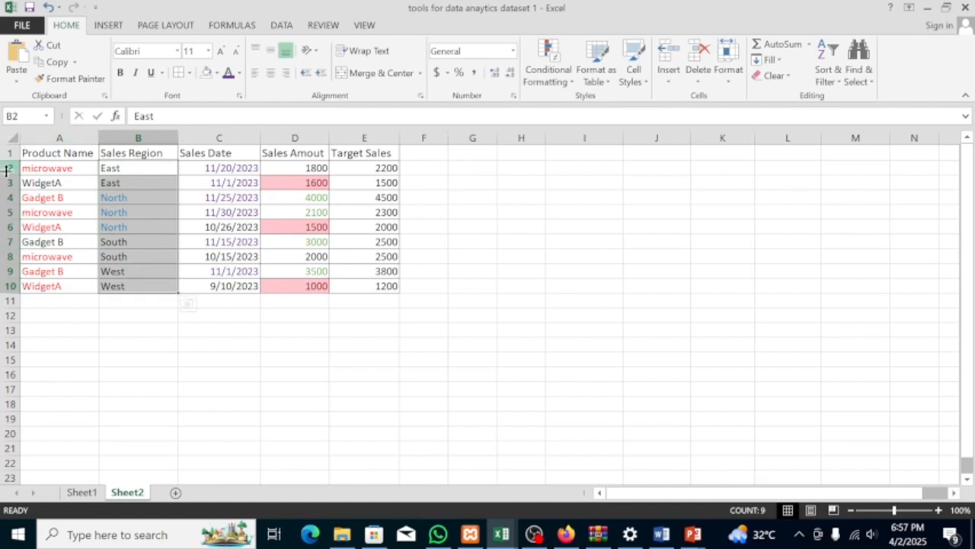
# Step: Custom sort the table from E2:E10 with the selection expanded, changing the first level to Target Sales values from Smallest to Largest
pyautogui.moveTo(383, 168); pyautogui.dragTo(381, 285)
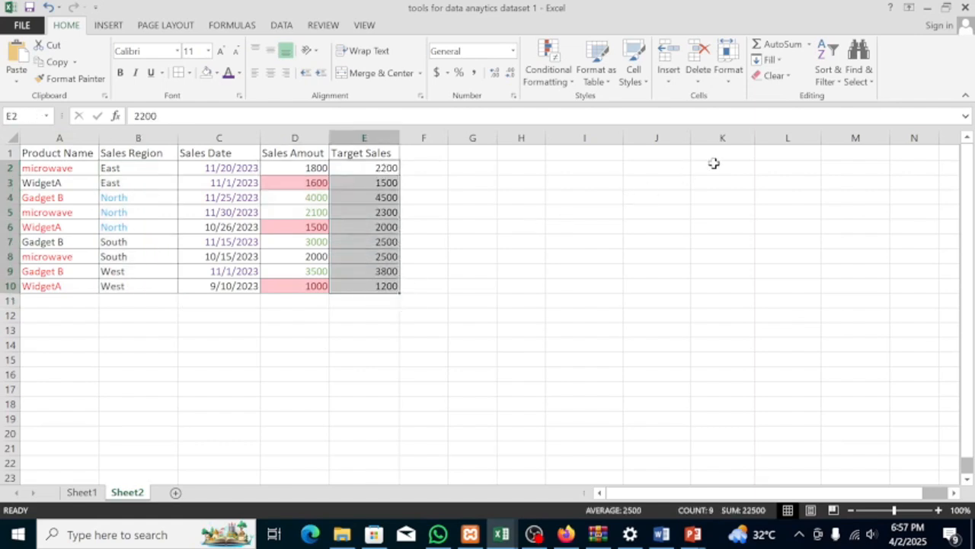
pyautogui.click(821, 68)
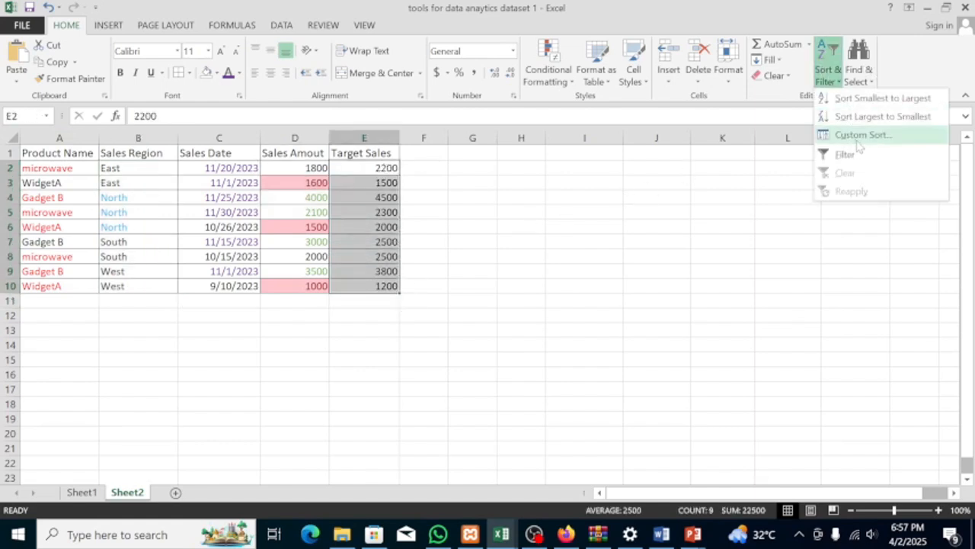
pyautogui.click(854, 137)
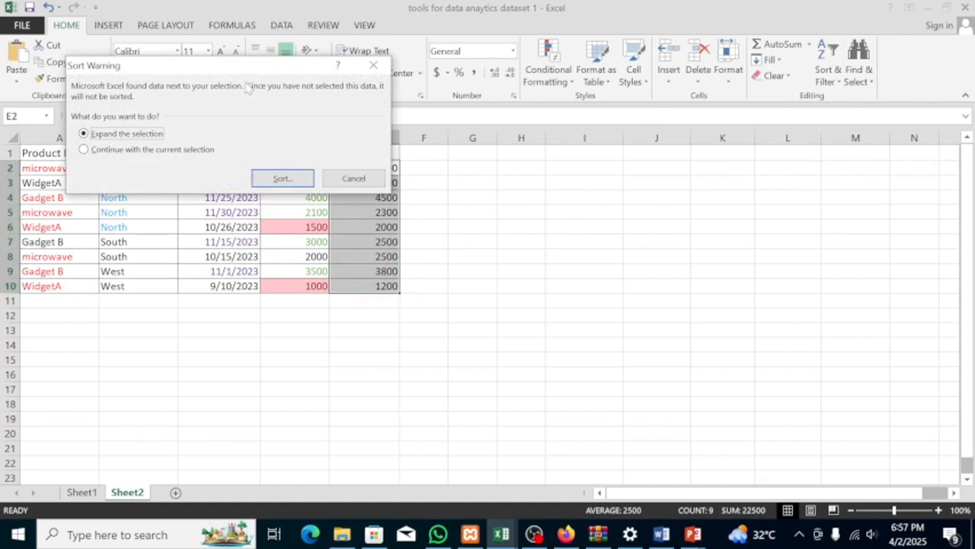
pyautogui.click(279, 183)
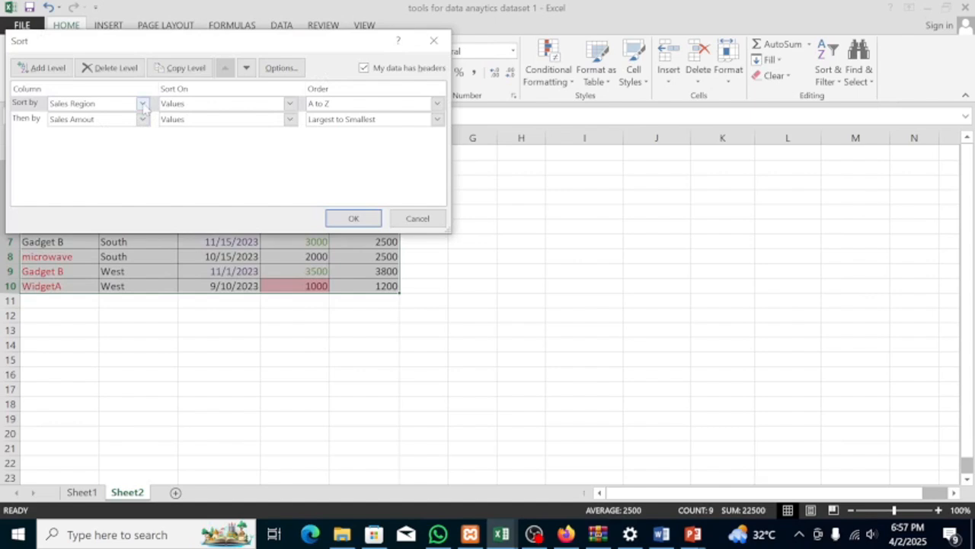
pyautogui.click(143, 105)
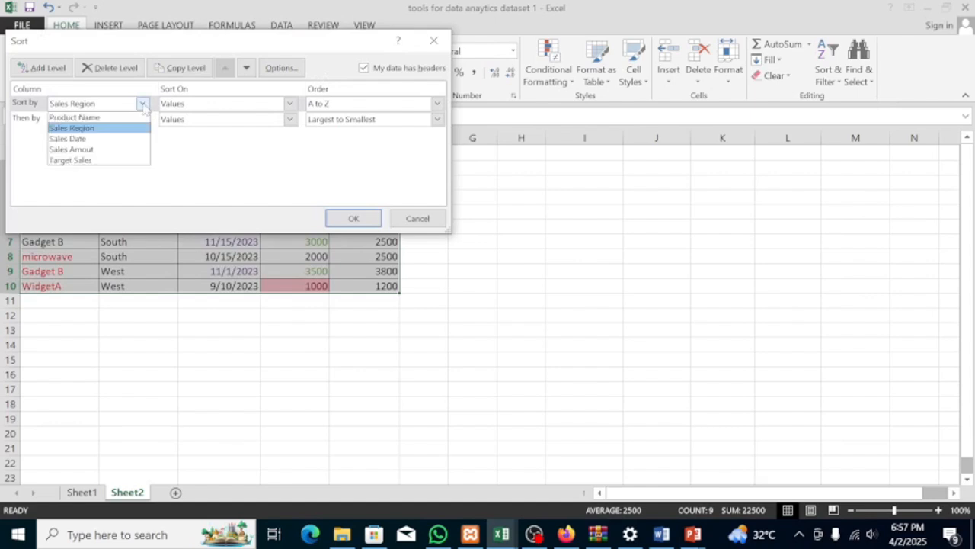
pyautogui.click(121, 160)
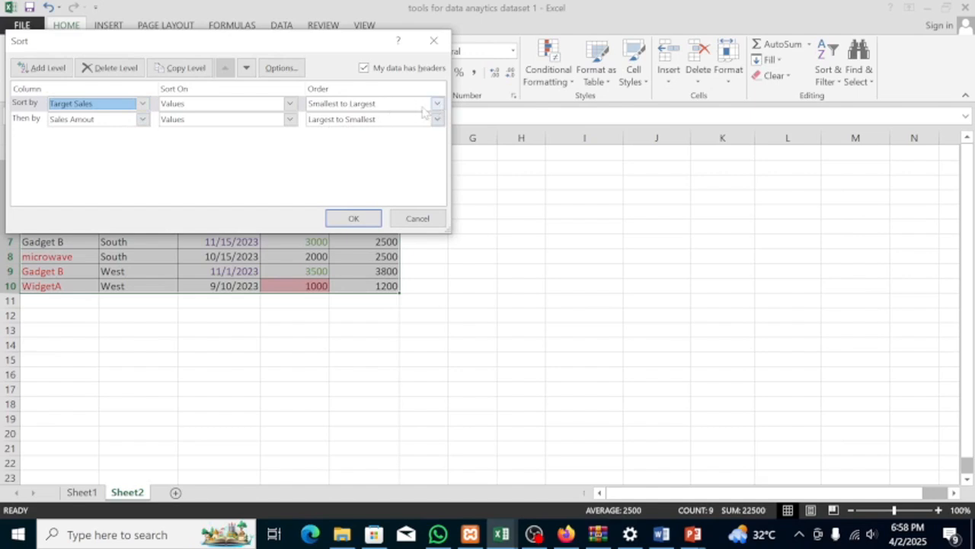
pyautogui.click(353, 220)
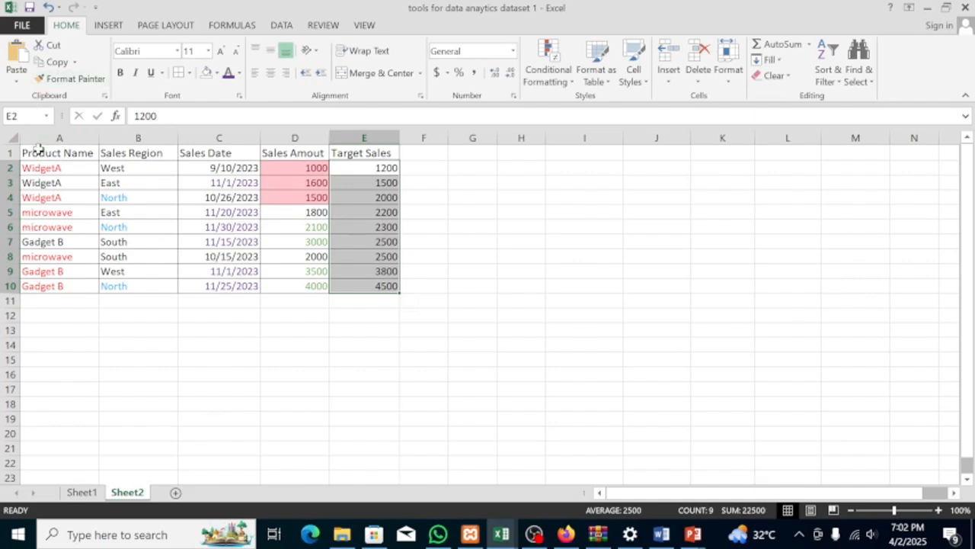
# Step: Fill the header cells A1:E1 with a dark grey theme color, choose font size 12 for them, and deselect the range
pyautogui.moveTo(38, 150); pyautogui.dragTo(352, 154)
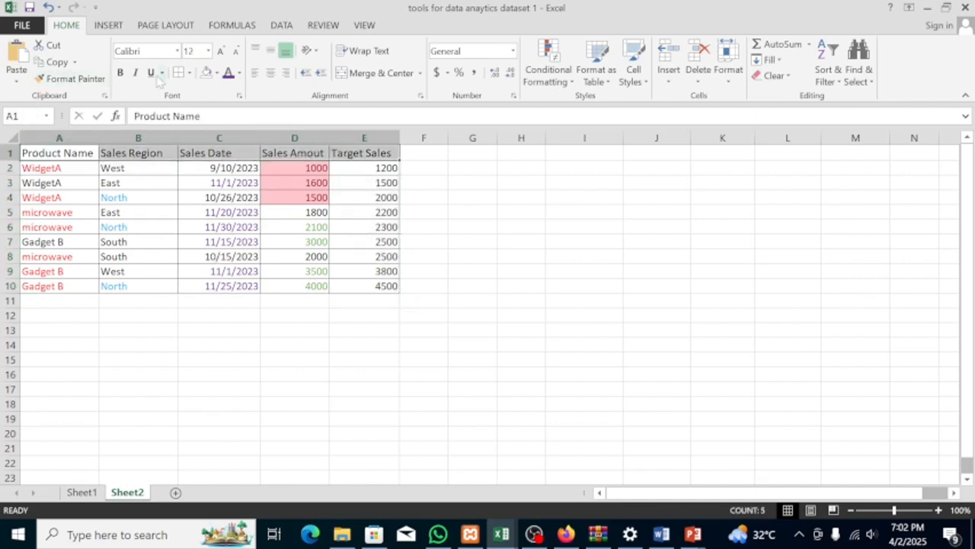
pyautogui.click(217, 73)
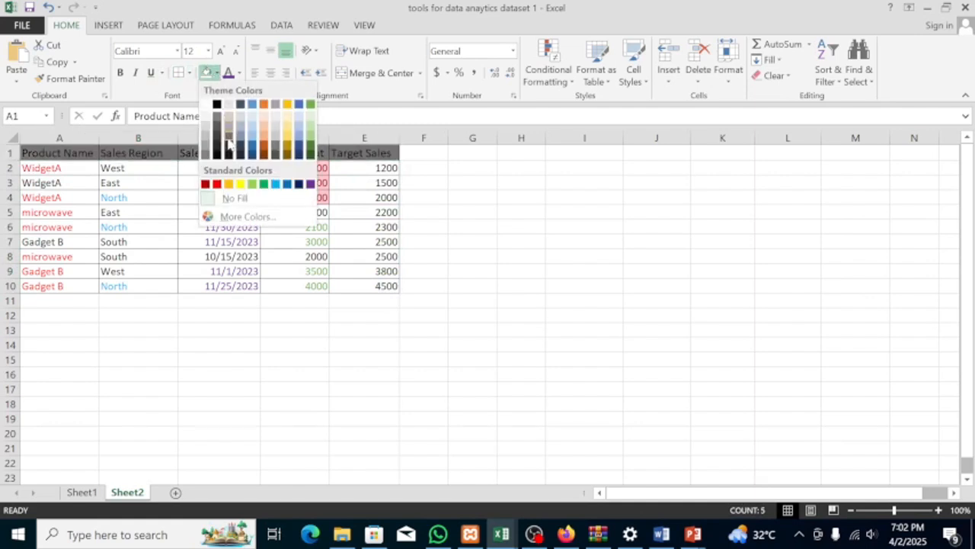
pyautogui.click(229, 145)
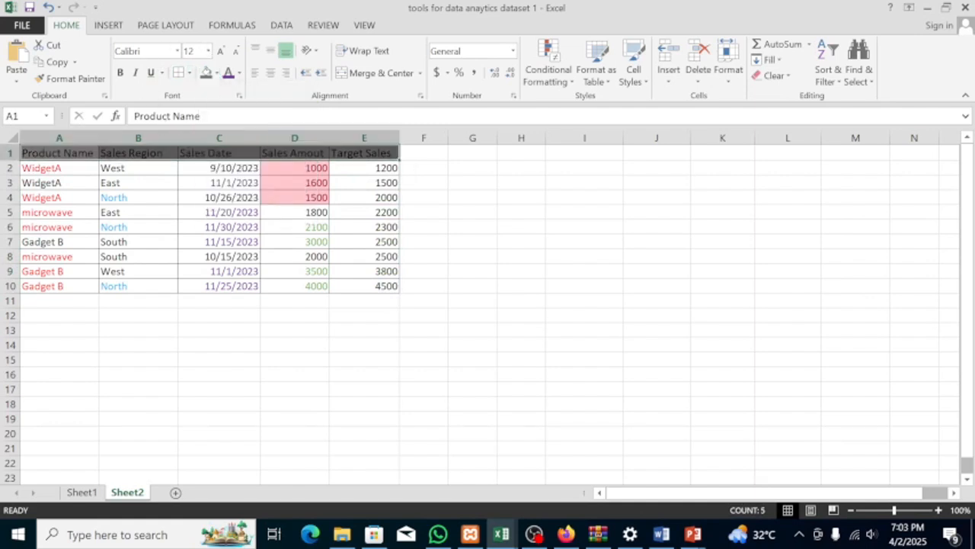
pyautogui.click(207, 52)
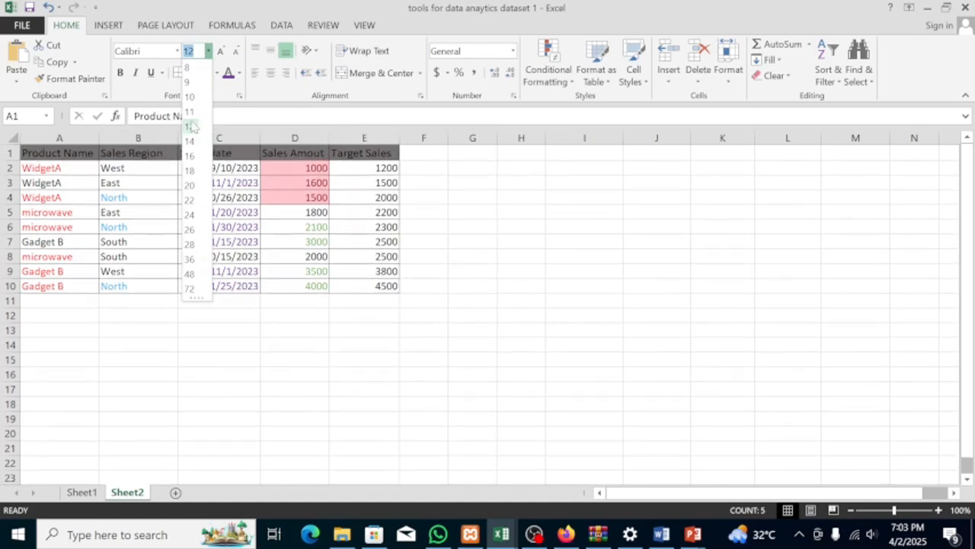
pyautogui.click(192, 126)
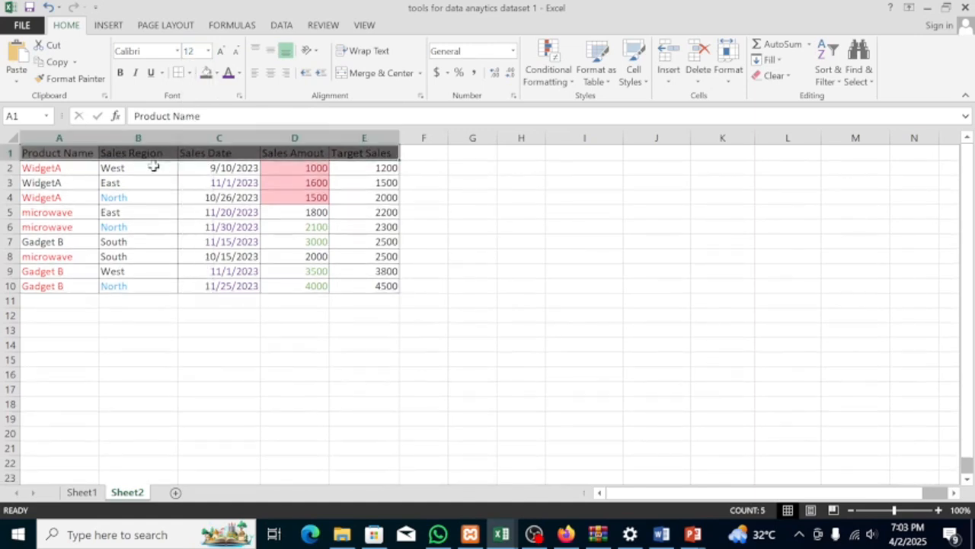
pyautogui.click(206, 212)
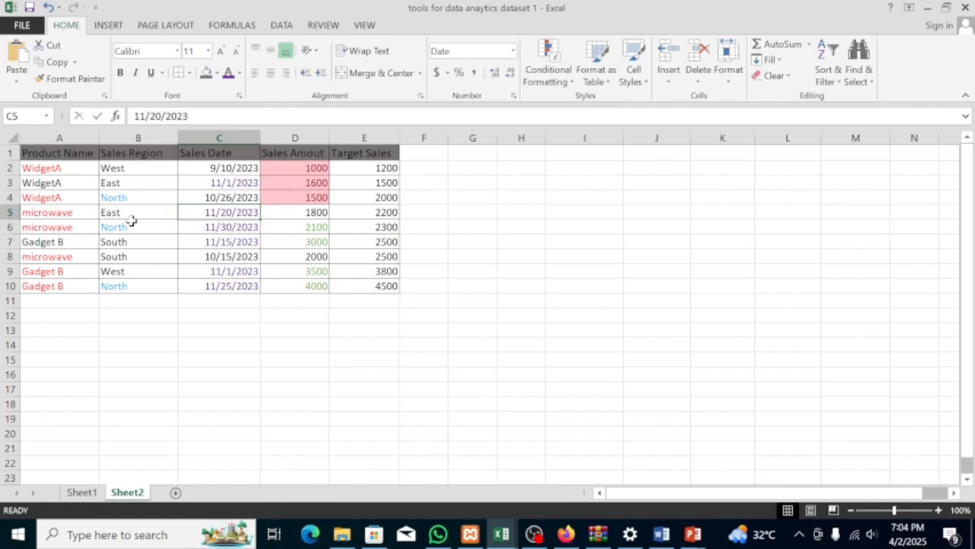
pyautogui.click(535, 536)
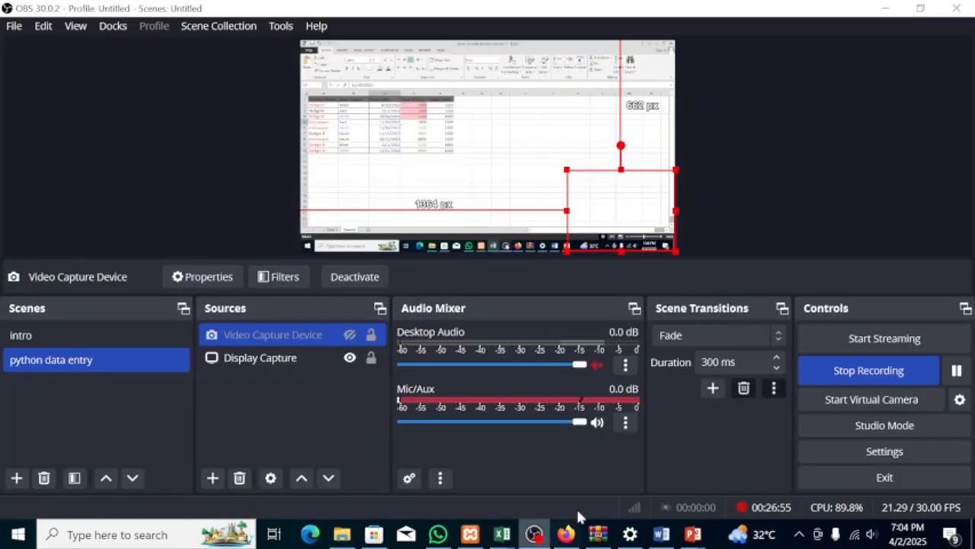